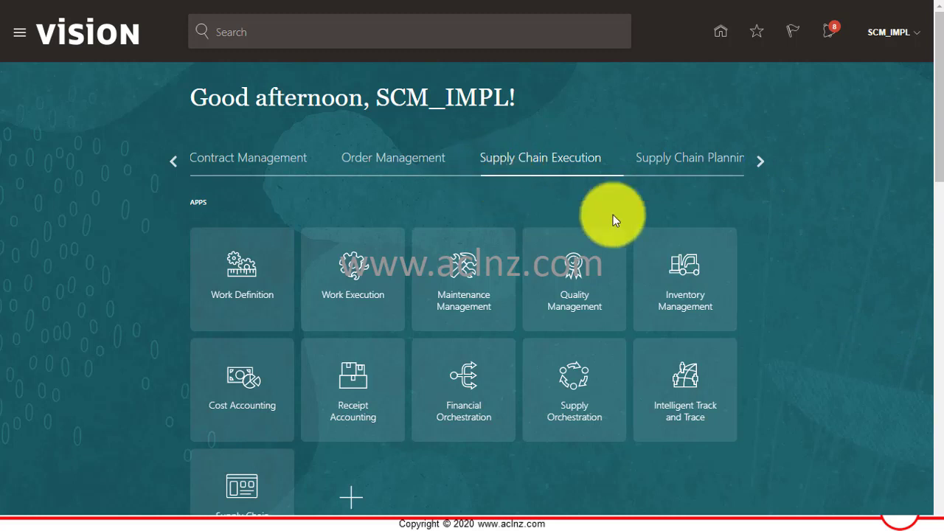
- Open the Inventory Management work area from the Navigator's Supply Chain Execution group
{"action": "left_click", "coordinate": [20, 35]}
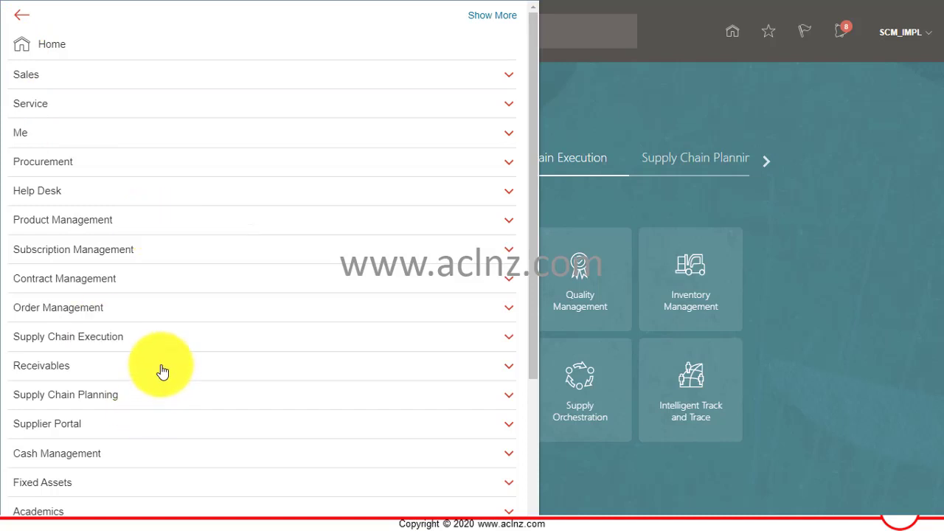
{"action": "left_click", "coordinate": [94, 339]}
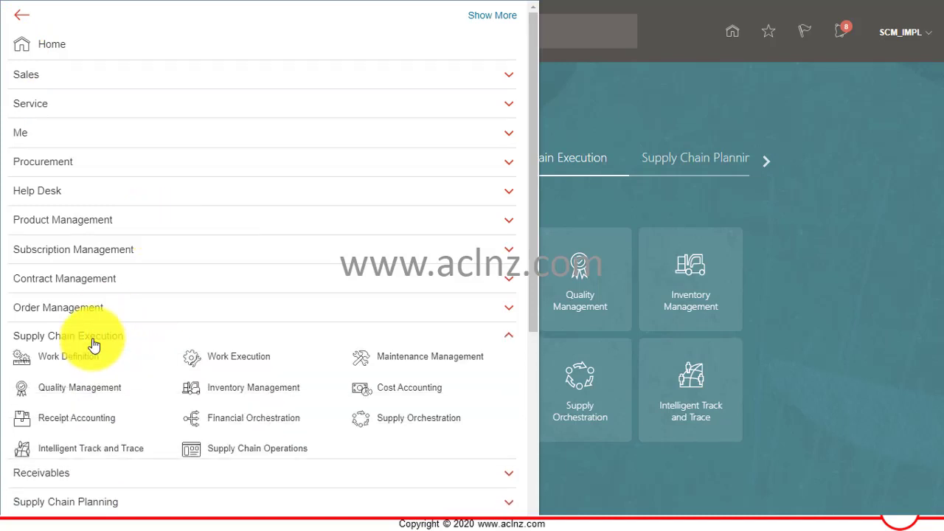
{"action": "left_click", "coordinate": [231, 387]}
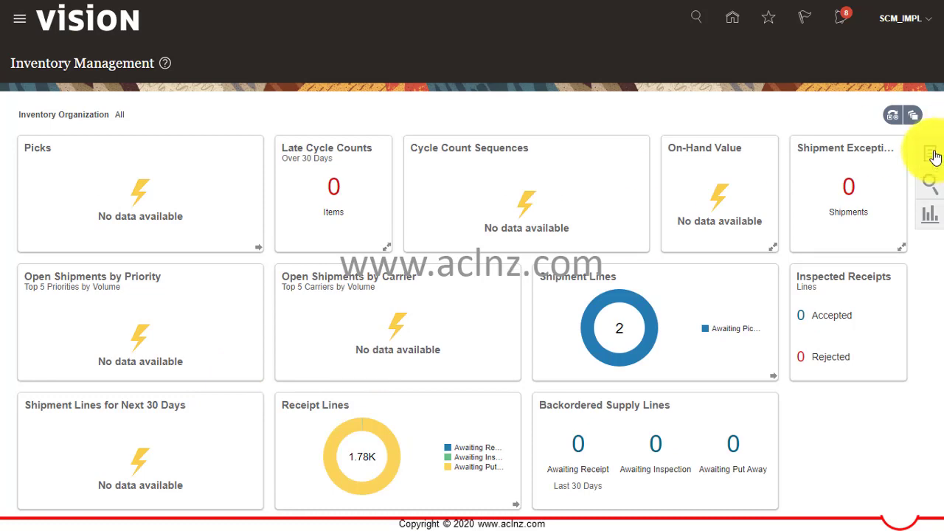
- In Manage Item Quantities, enter item CM2151031 (16 GB RAM) and organization 001 Seattle
{"action": "left_click", "coordinate": [932, 154]}
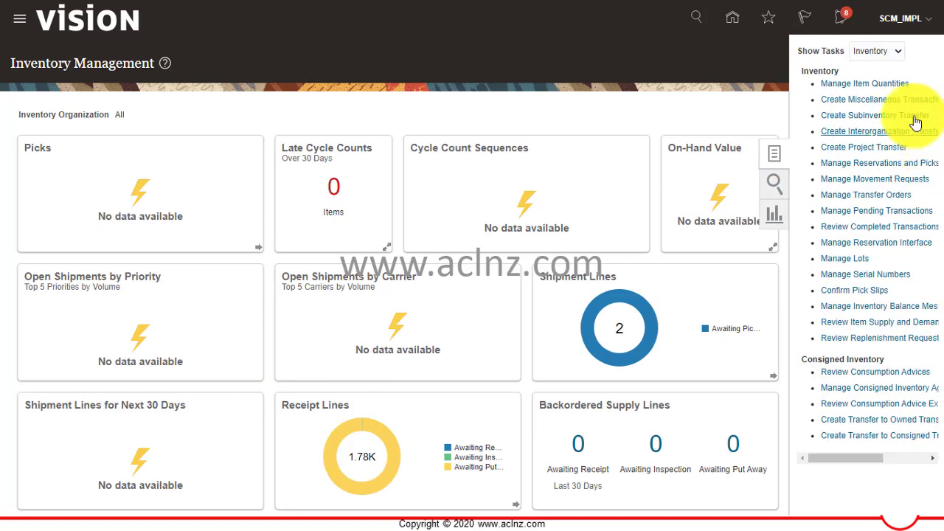
{"action": "left_click", "coordinate": [878, 89]}
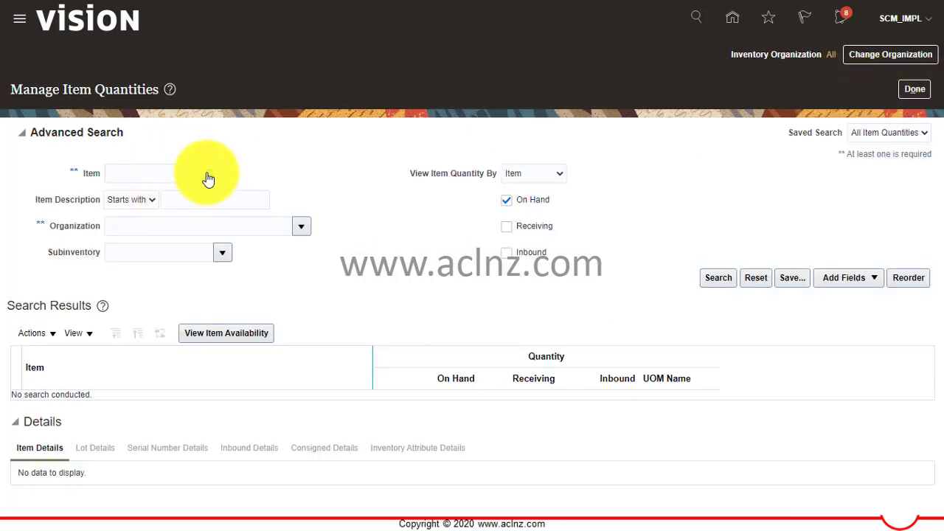
{"action": "left_click", "coordinate": [166, 168]}
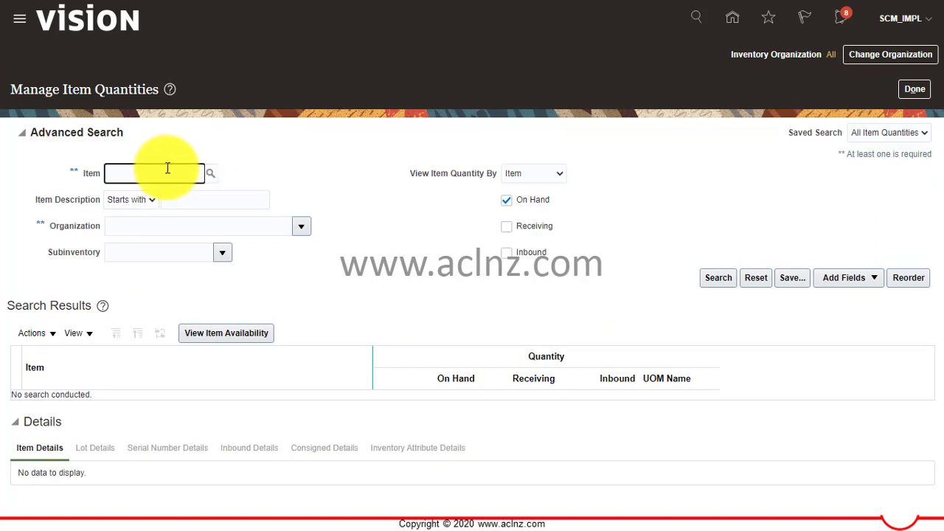
{"action": "type", "text": "CM2151031"}
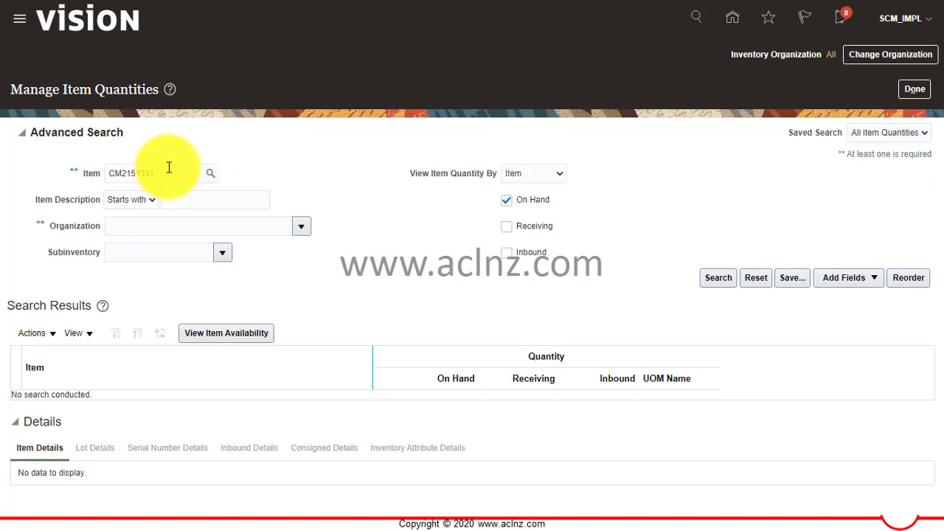
{"action": "left_click", "coordinate": [207, 200]}
{"action": "type", "text": "16 GB RAM"}
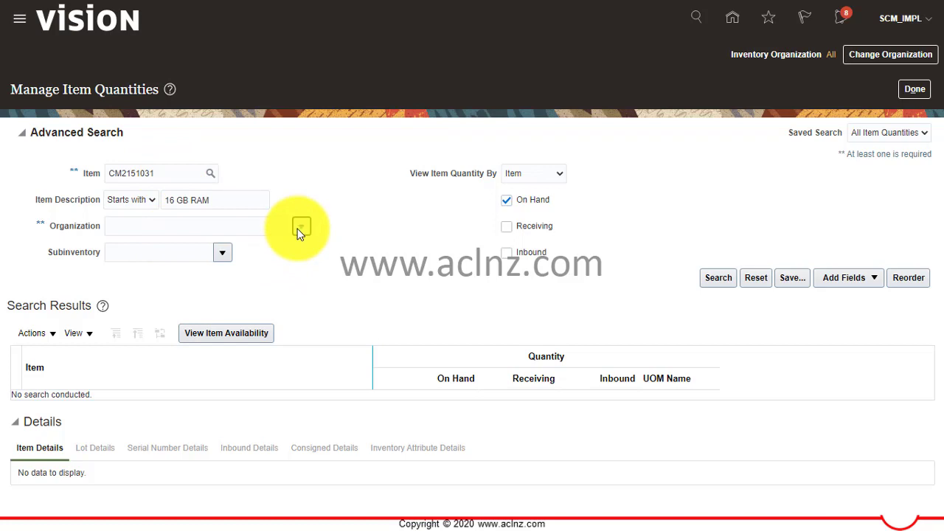
{"action": "left_click", "coordinate": [299, 231]}
{"action": "left_click", "coordinate": [216, 270]}
{"action": "left_click", "coordinate": [171, 175]}
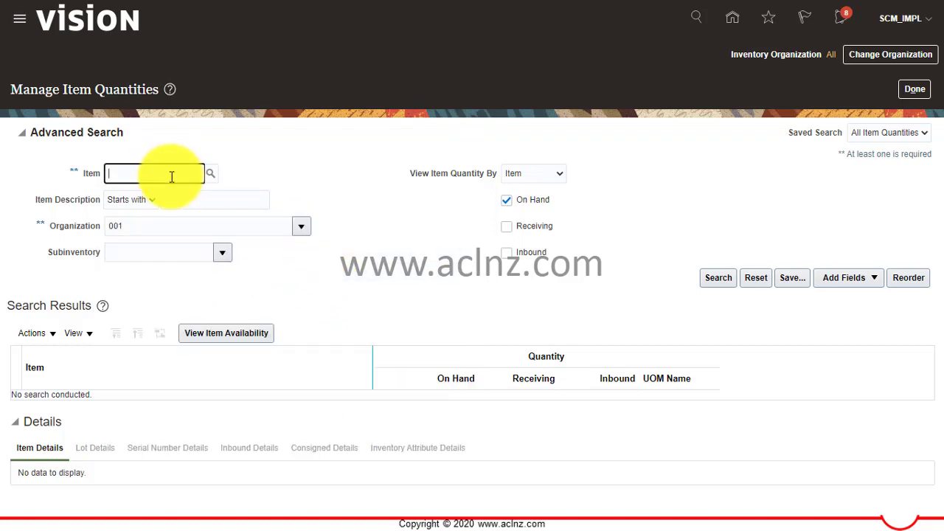
{"action": "type", "text": "CM2151031"}
- Search and expand the results to show 200 Ea on hand in 001's Stores subinventory
{"action": "left_click", "coordinate": [714, 279]}
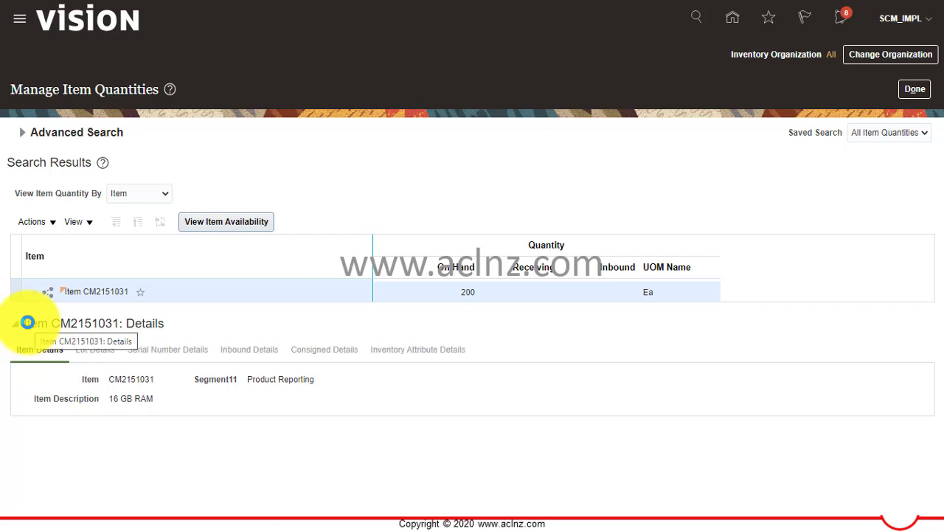
{"action": "left_click", "coordinate": [28, 323]}
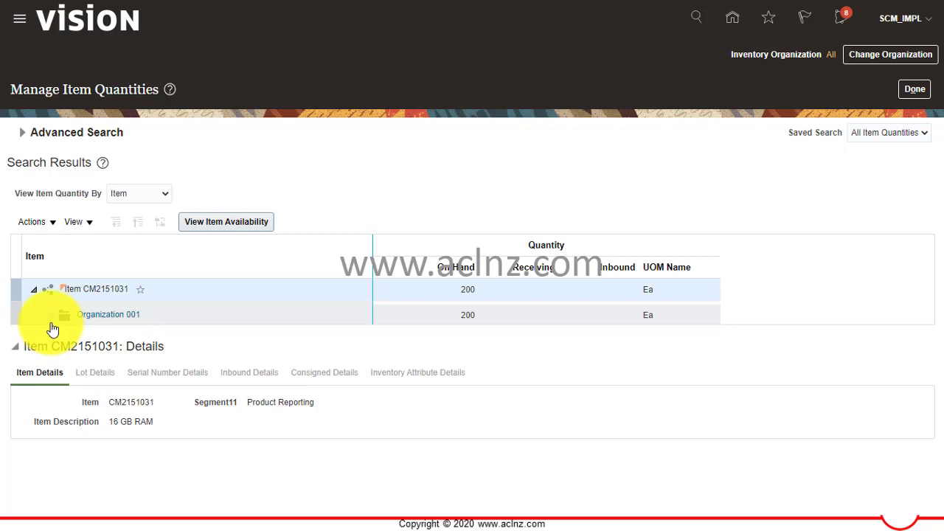
{"action": "left_click", "coordinate": [51, 325]}
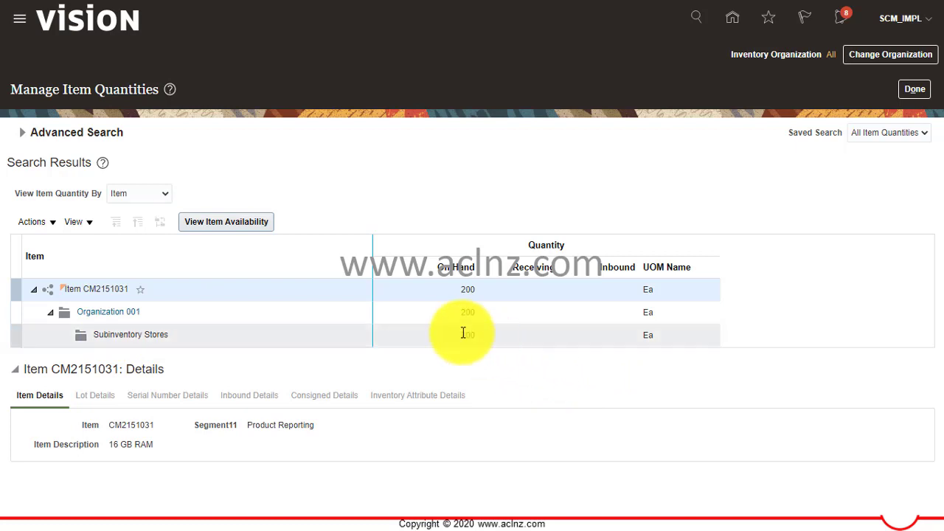
- Reopen Manage Item Quantities with organization 002 and item CM2151031, which is rejected as invalid
{"action": "left_click", "coordinate": [914, 90]}
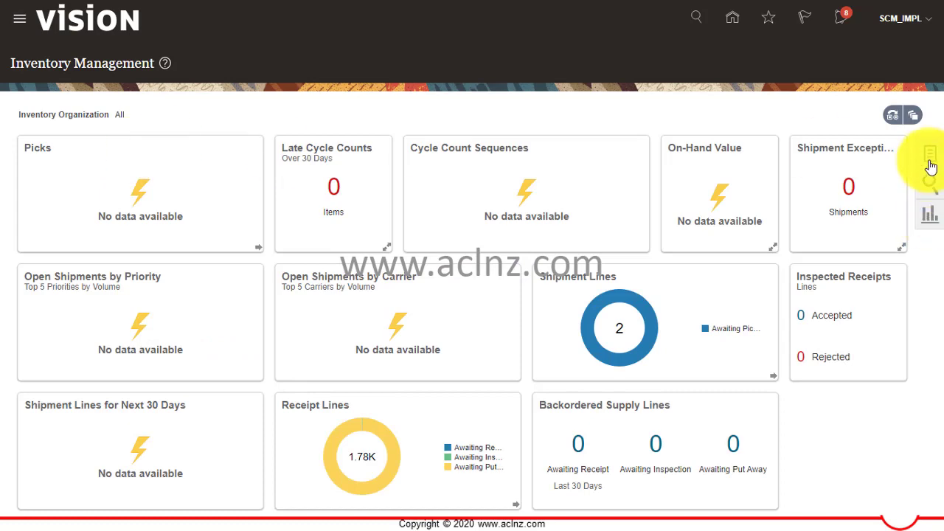
{"action": "left_click", "coordinate": [928, 157]}
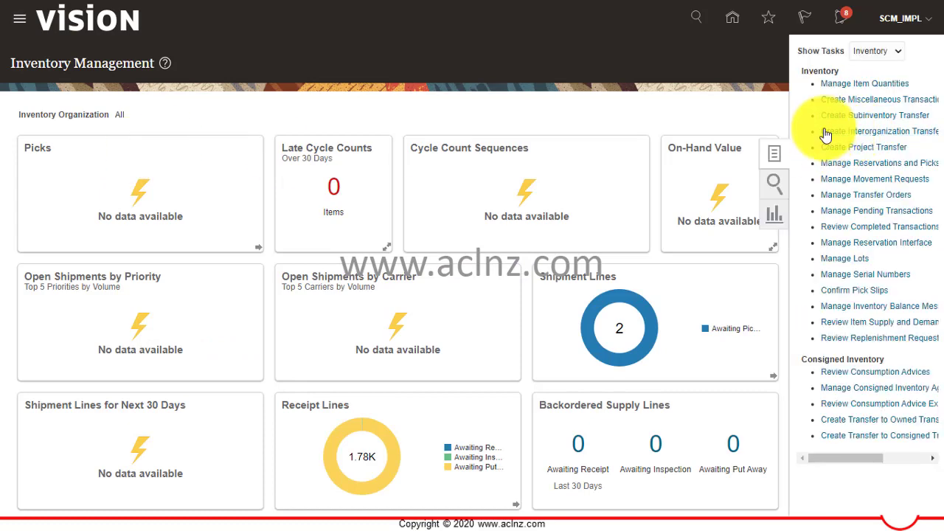
{"action": "left_click", "coordinate": [329, 158]}
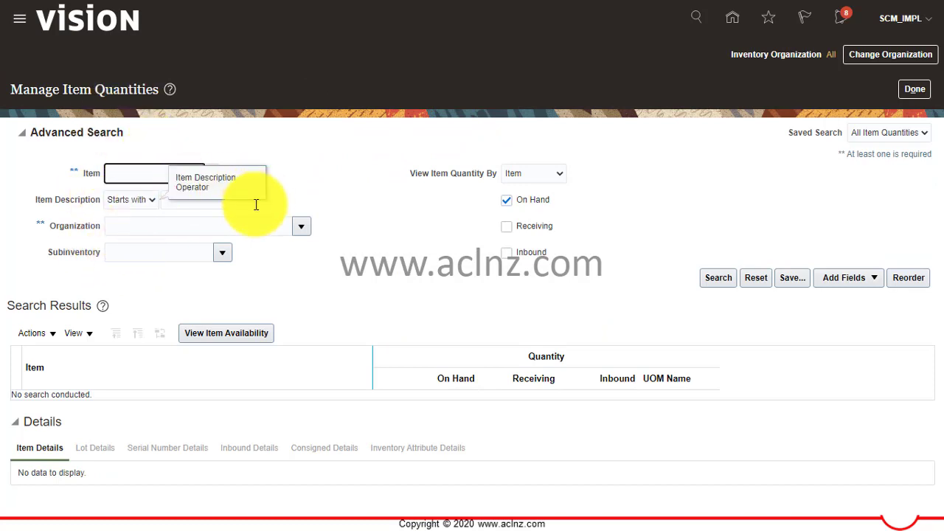
{"action": "left_click", "coordinate": [302, 226]}
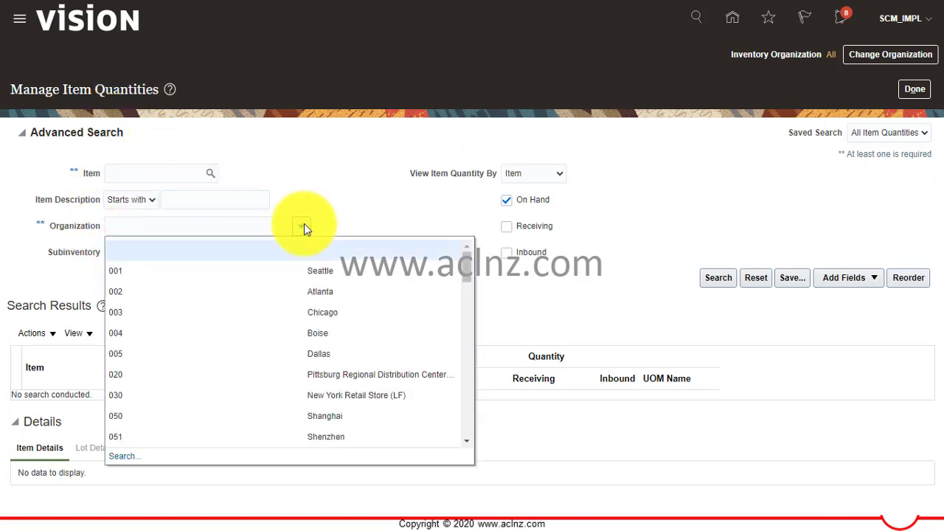
{"action": "left_click", "coordinate": [124, 189]}
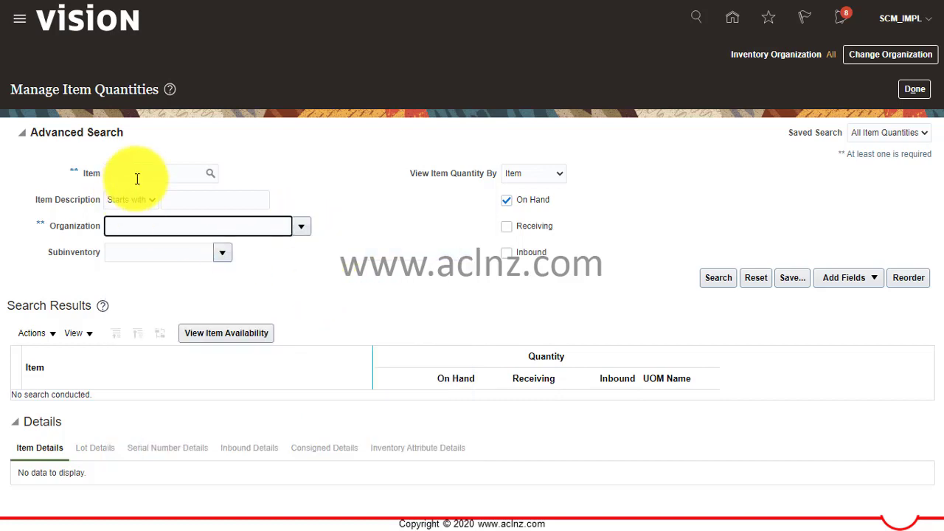
{"action": "type", "text": "002"}
{"action": "left_click", "coordinate": [144, 174]}
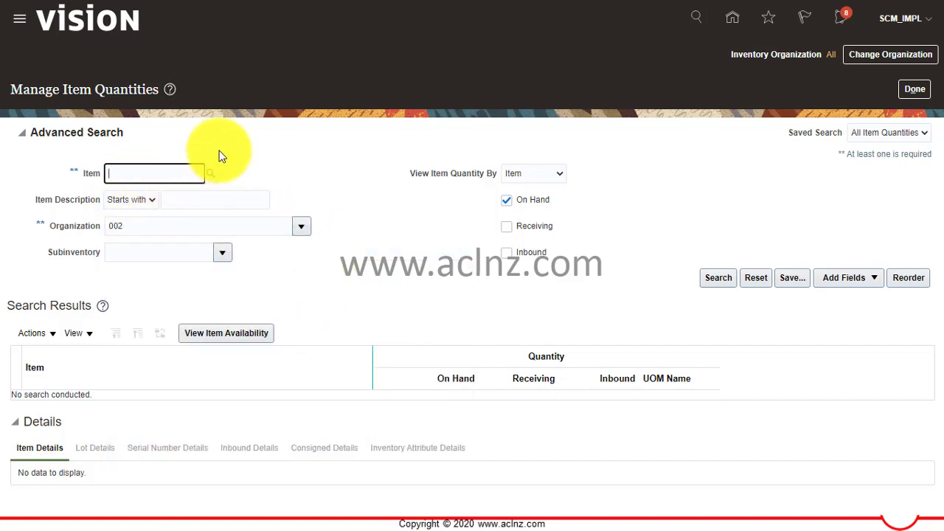
{"action": "type", "text": "CM2151031"}
{"action": "key", "text": "Tab"}
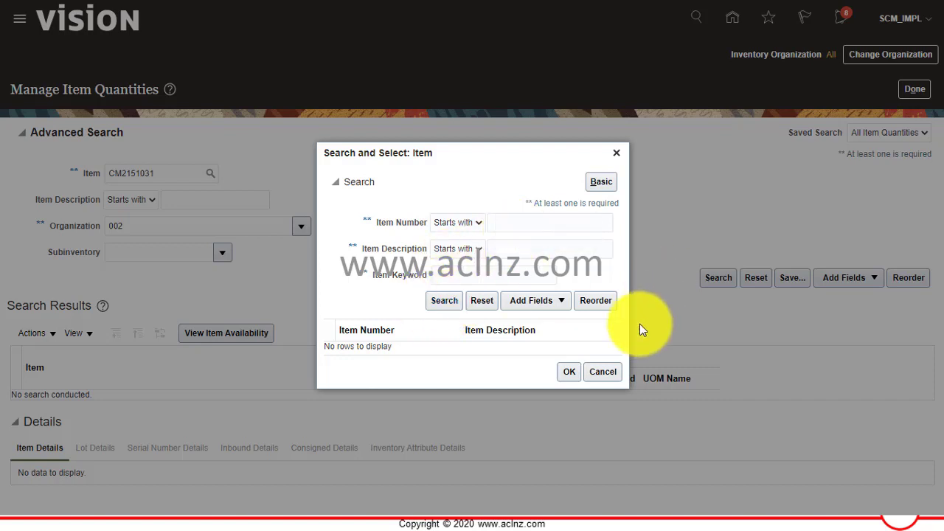
- Dismiss the lookup, clear the invalid item value and close Manage Item Quantities
{"action": "left_click", "coordinate": [599, 372]}
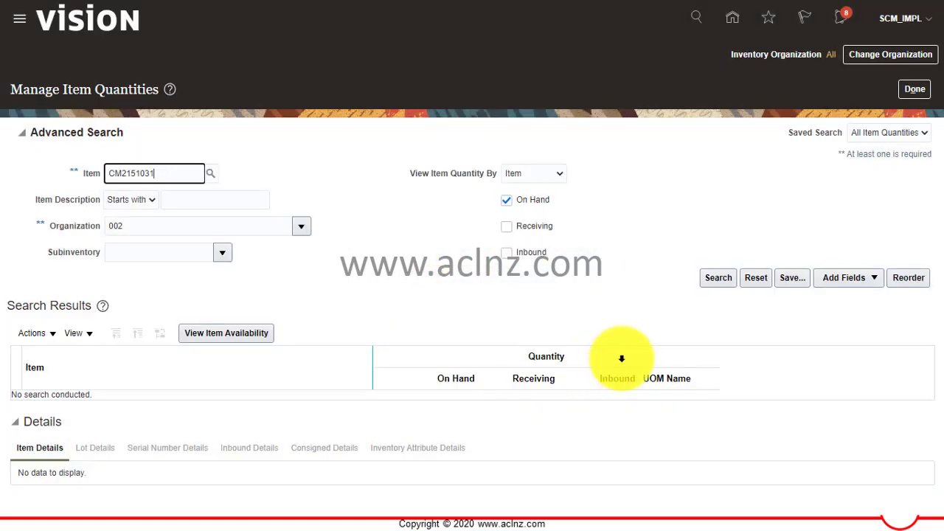
{"action": "left_click", "coordinate": [914, 98]}
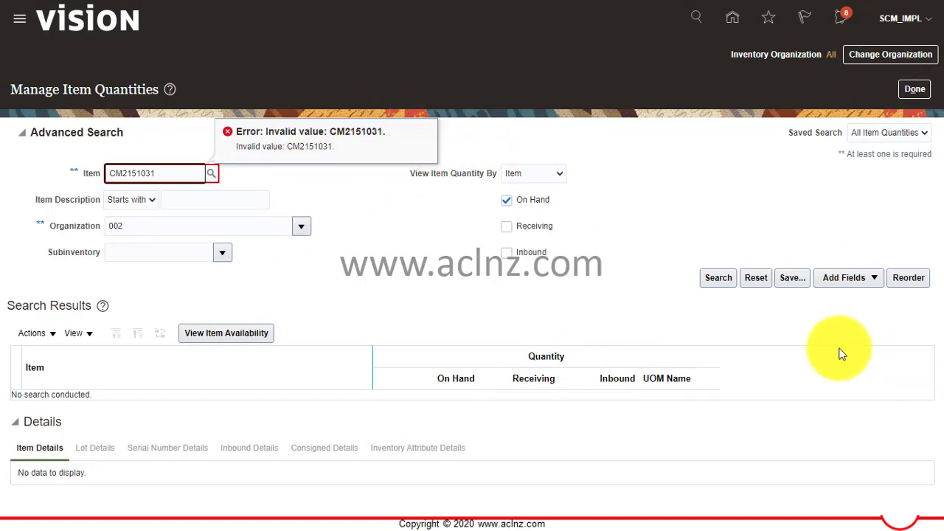
{"action": "left_click_drag", "start_coordinate": [197, 174], "coordinate": [42, 175]}
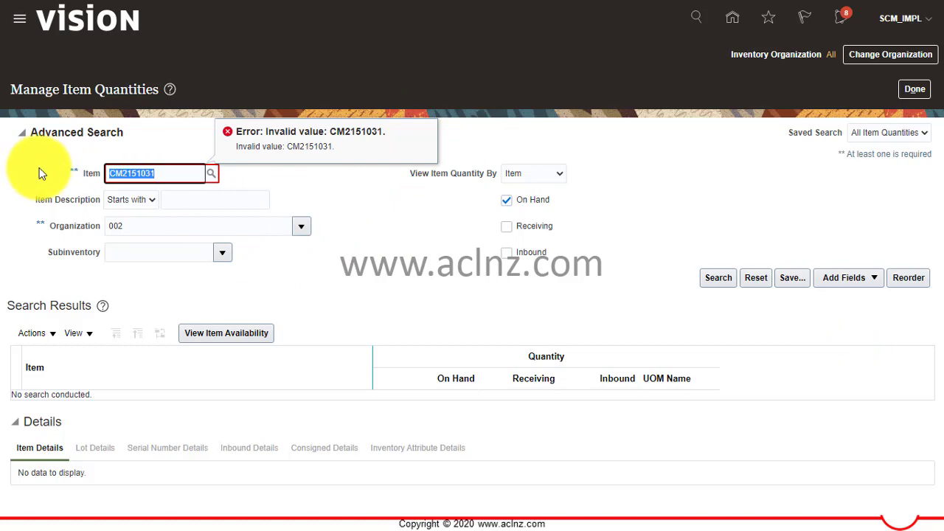
{"action": "key", "text": "BackSpace"}
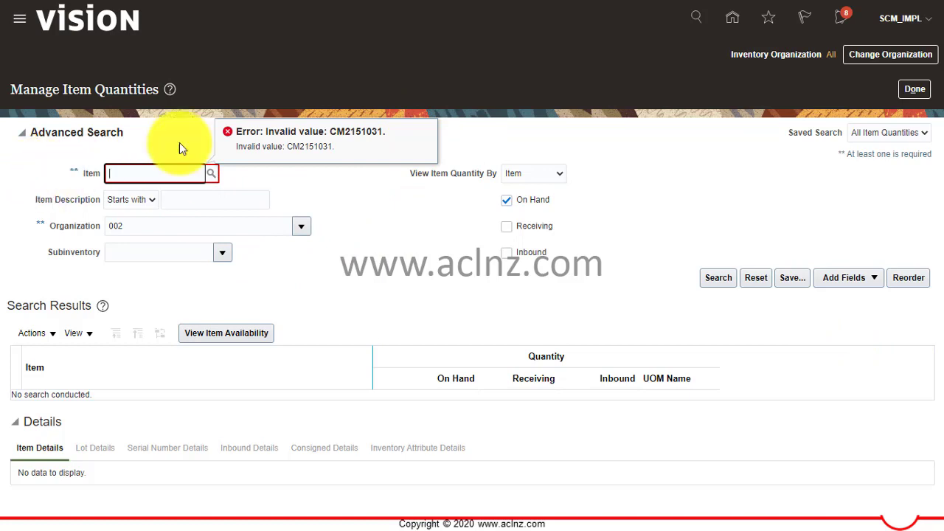
{"action": "left_click", "coordinate": [914, 91]}
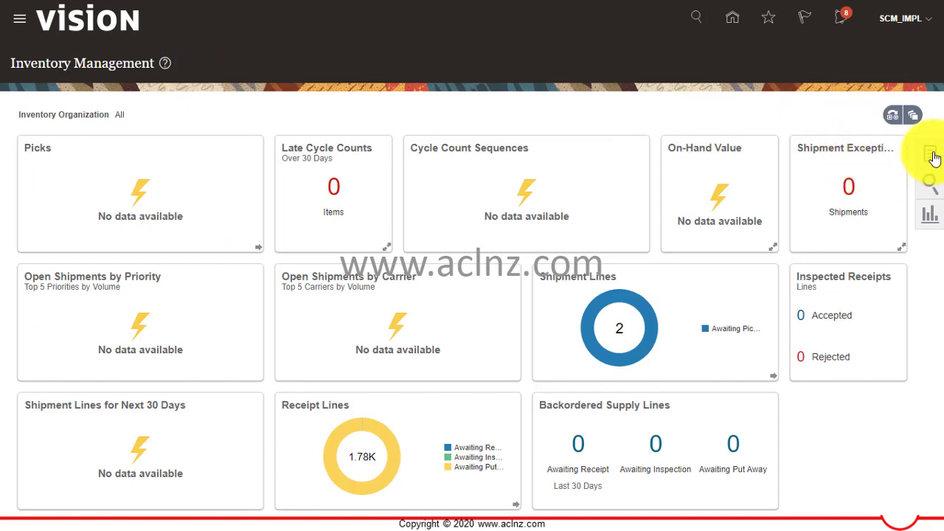
- Go to Product Management > Product Information Management and open Manage Items
{"action": "left_click", "coordinate": [928, 153]}
{"action": "left_click", "coordinate": [307, 108]}
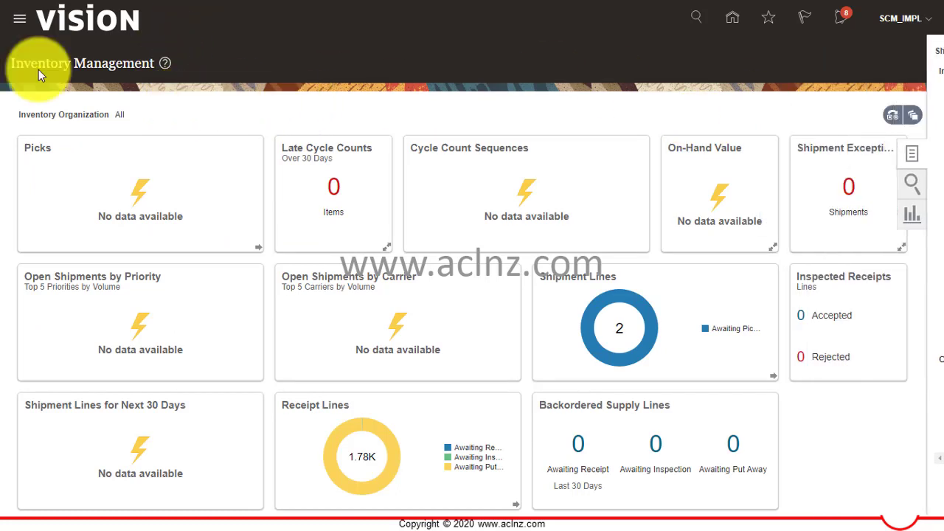
{"action": "left_click", "coordinate": [20, 25]}
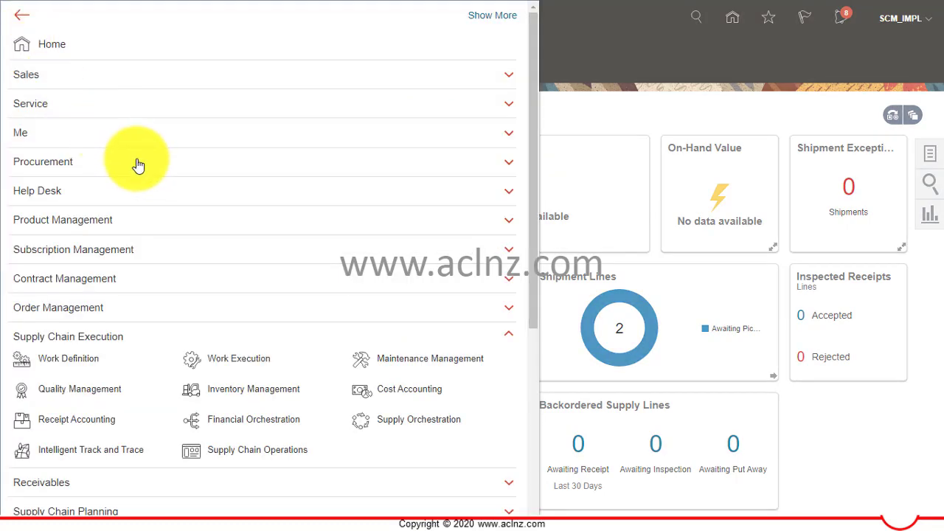
{"action": "left_click", "coordinate": [111, 223]}
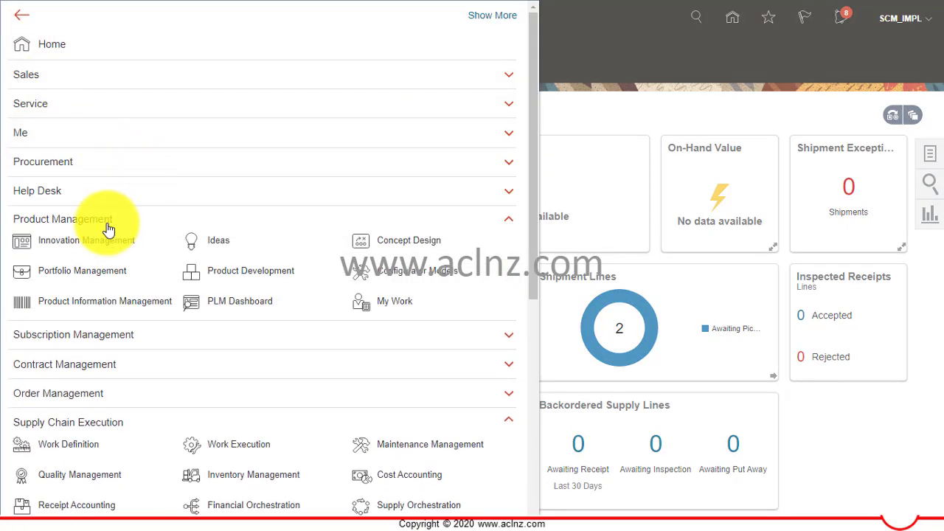
{"action": "left_click", "coordinate": [112, 302]}
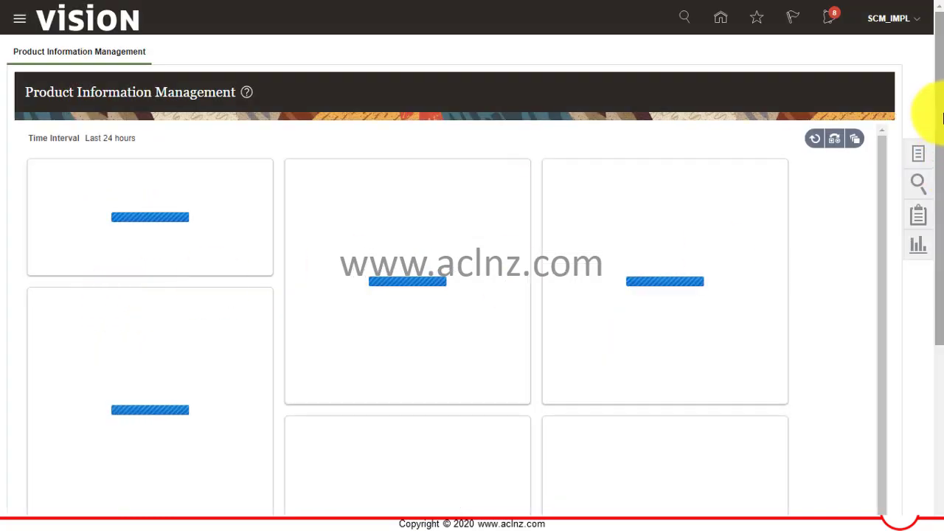
{"action": "left_click", "coordinate": [918, 156]}
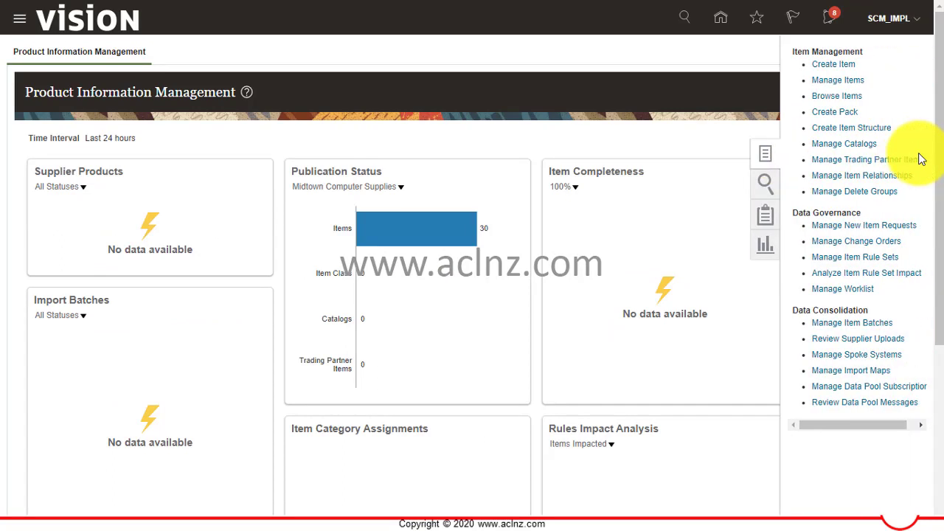
{"action": "left_click", "coordinate": [846, 84]}
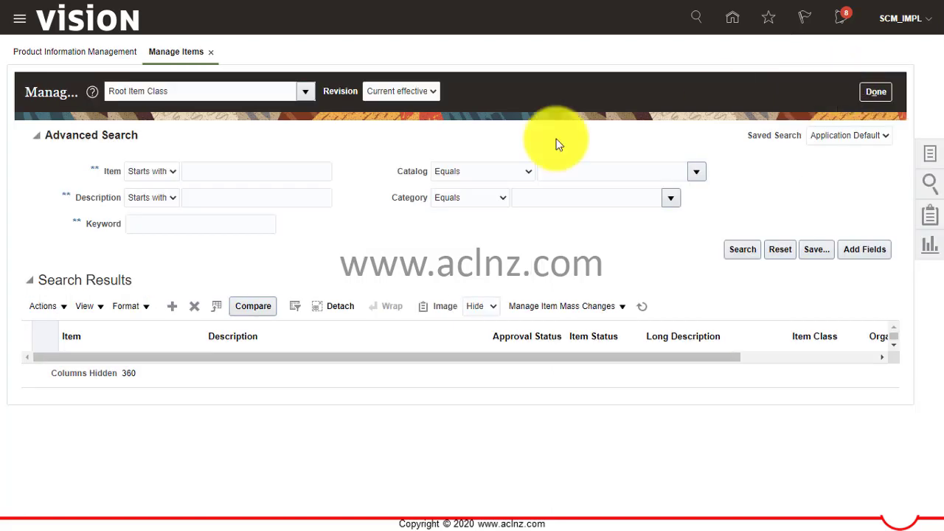
- Search for item CM2151031 and select its organization 000 record
{"action": "left_click", "coordinate": [243, 174]}
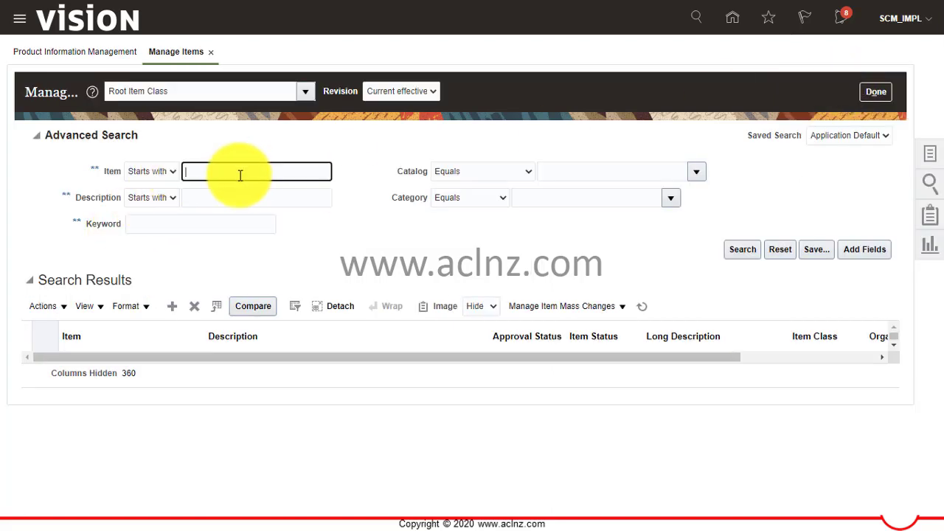
{"action": "type", "text": "CM2151031"}
{"action": "key", "text": "Tab"}
{"action": "left_click", "coordinate": [744, 249]}
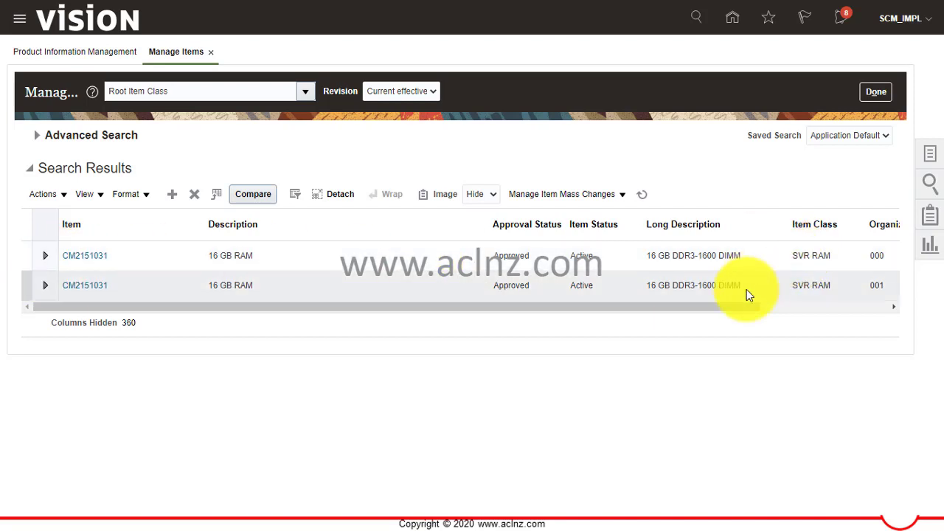
{"action": "left_click", "coordinate": [878, 255]}
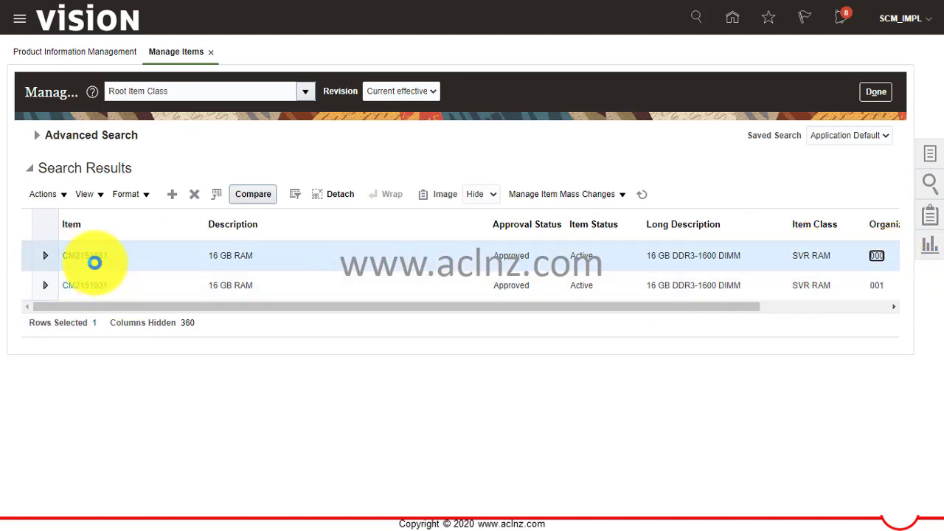
{"action": "left_click", "coordinate": [94, 258]}
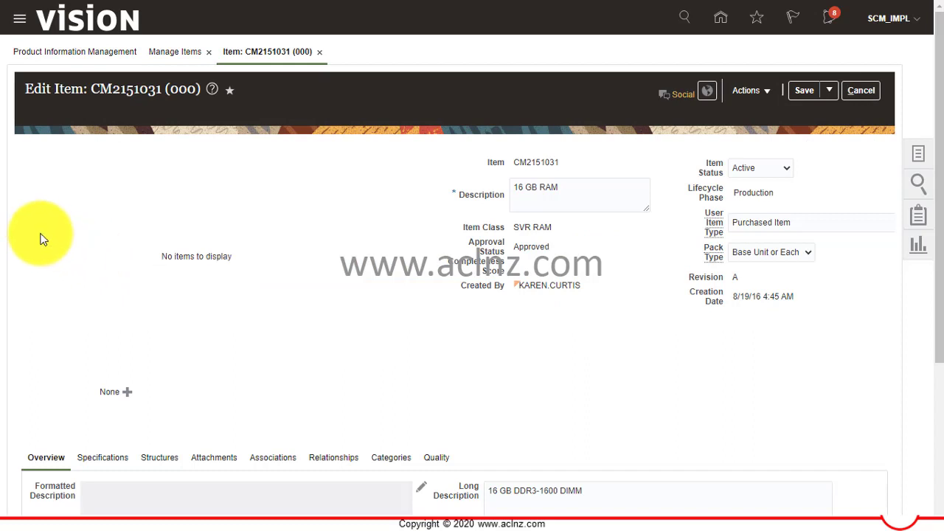
{"action": "scroll", "coordinate": [510, 258], "scroll_direction": "down", "scroll_amount": 2}
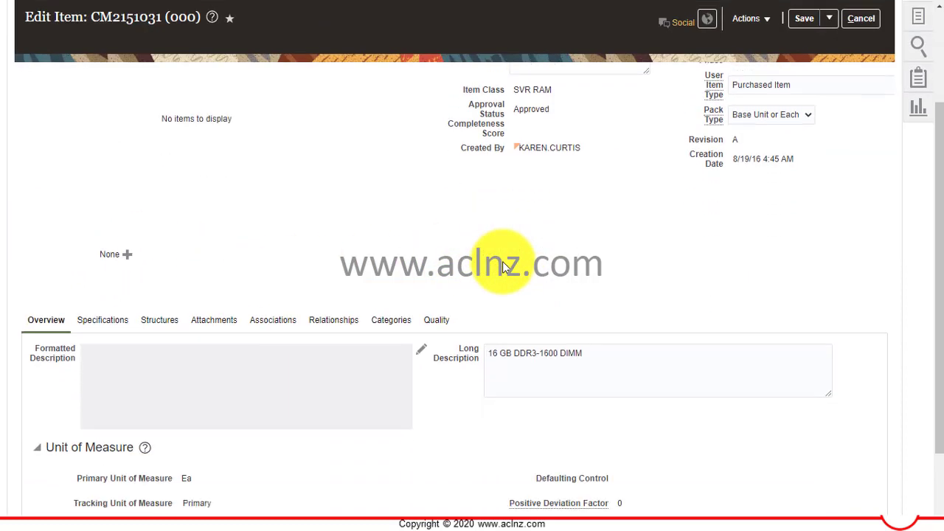
{"action": "left_click", "coordinate": [259, 319]}
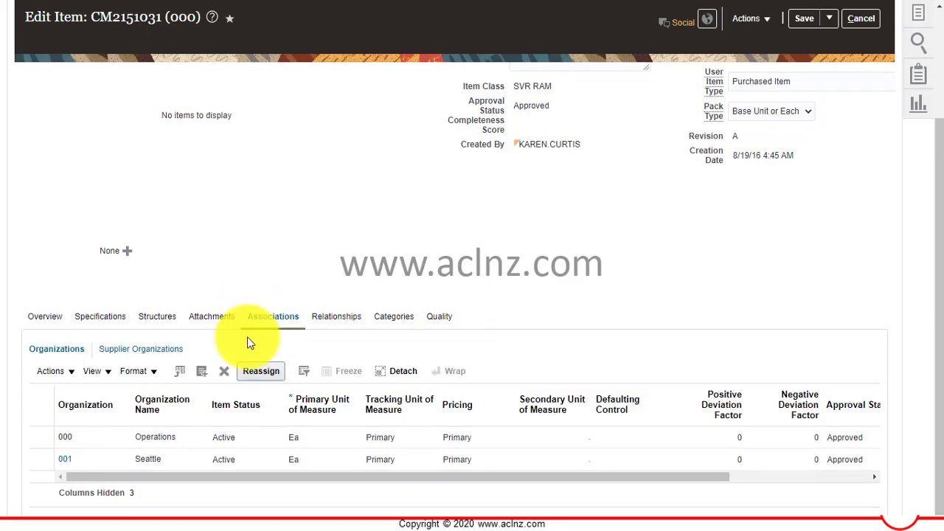
{"action": "left_click", "coordinate": [177, 441]}
{"action": "left_click", "coordinate": [161, 461]}
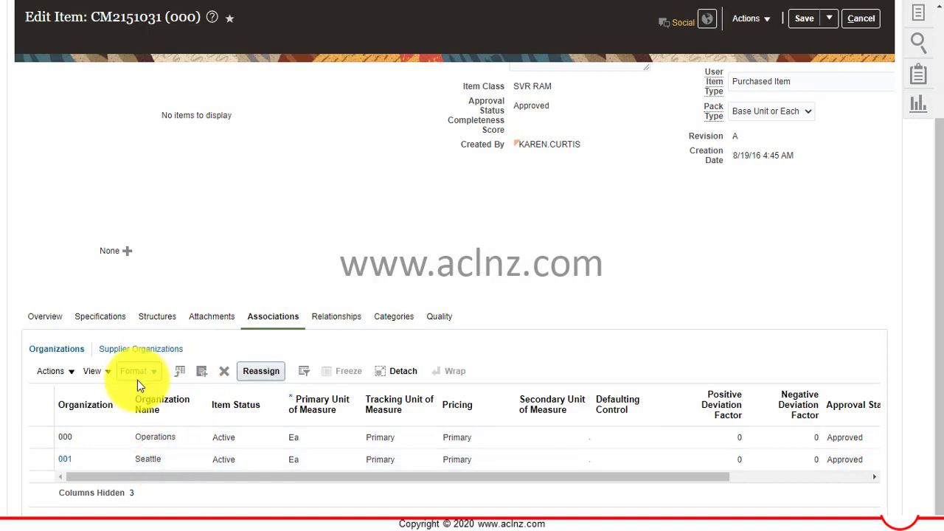
- Add organization 002 Atlanta to item CM2151031's organization associations
{"action": "left_click", "coordinate": [201, 372]}
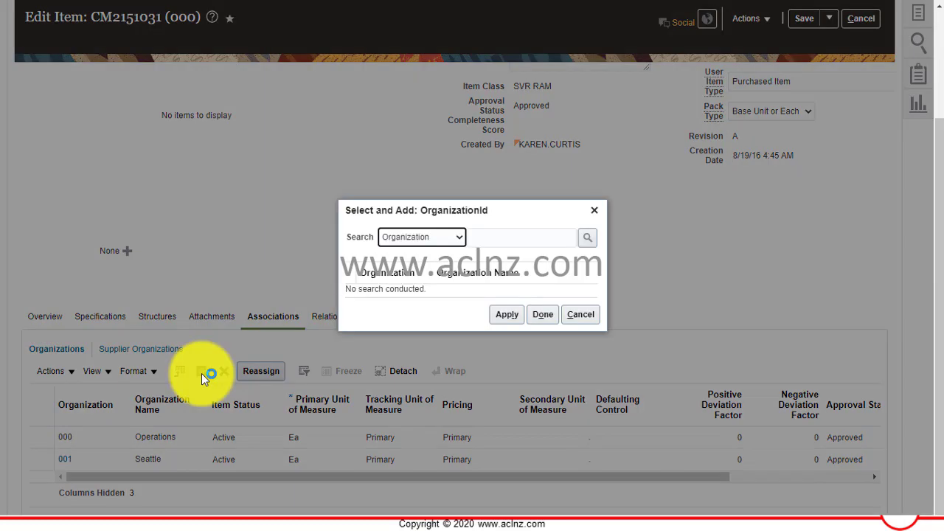
{"action": "left_click", "coordinate": [424, 236]}
{"action": "left_click", "coordinate": [425, 236]}
{"action": "left_click", "coordinate": [588, 237]}
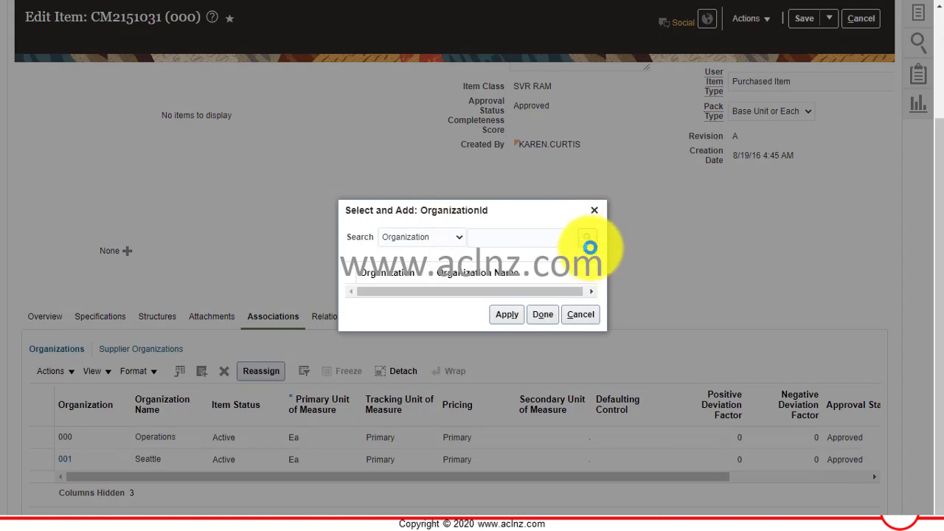
{"action": "left_click", "coordinate": [457, 125]}
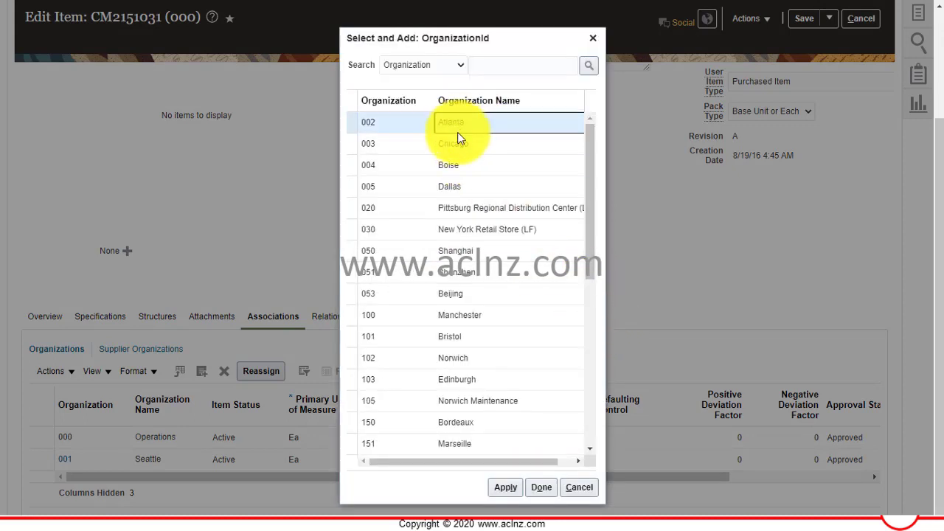
{"action": "left_click", "coordinate": [507, 487]}
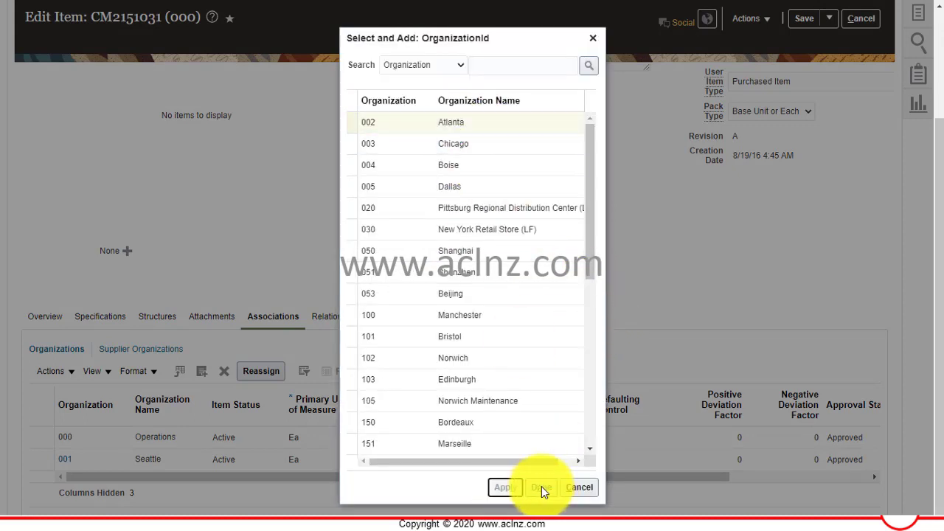
{"action": "left_click", "coordinate": [541, 486]}
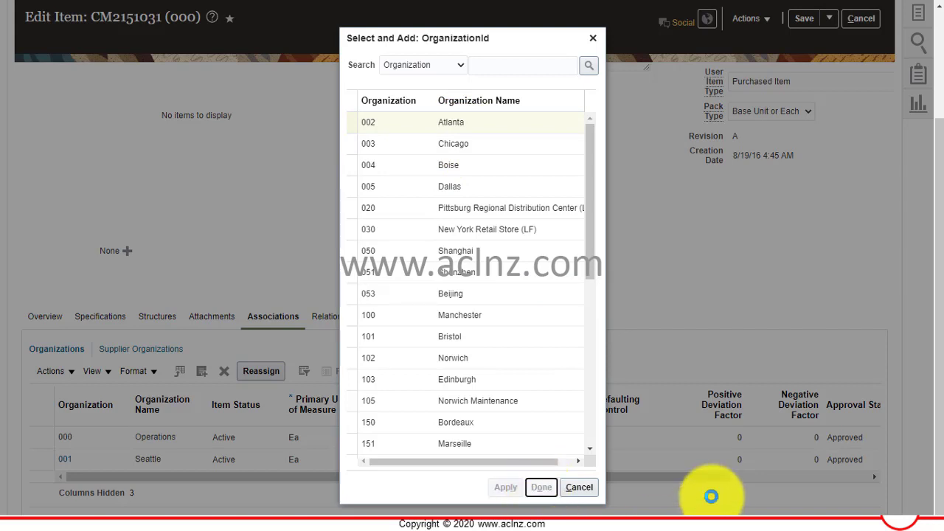
{"action": "left_click", "coordinate": [582, 487]}
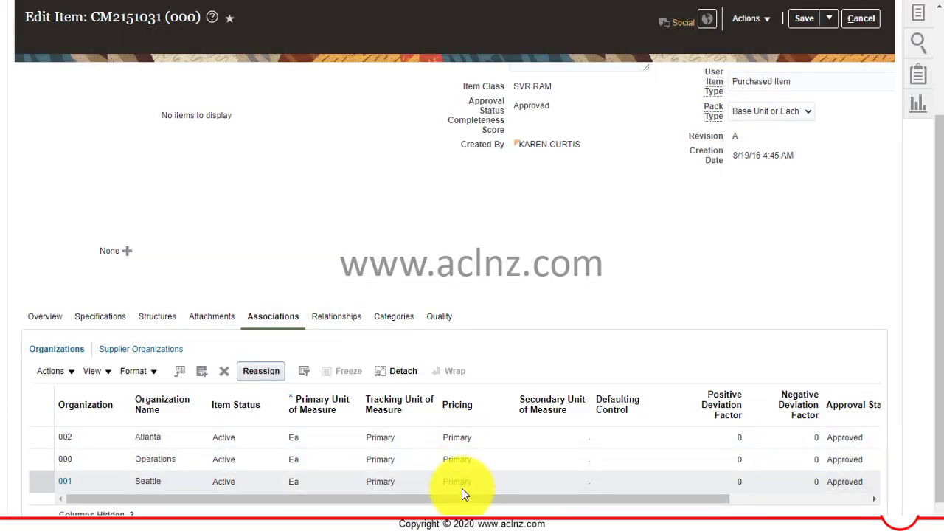
- Save and close item CM2151031, then exit the Manage Items page
{"action": "left_click", "coordinate": [830, 20]}
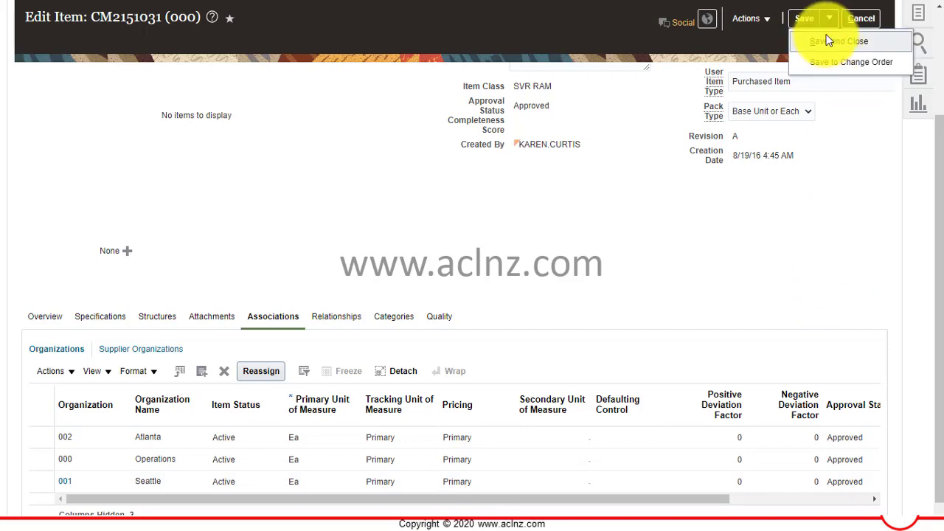
{"action": "left_click", "coordinate": [824, 40]}
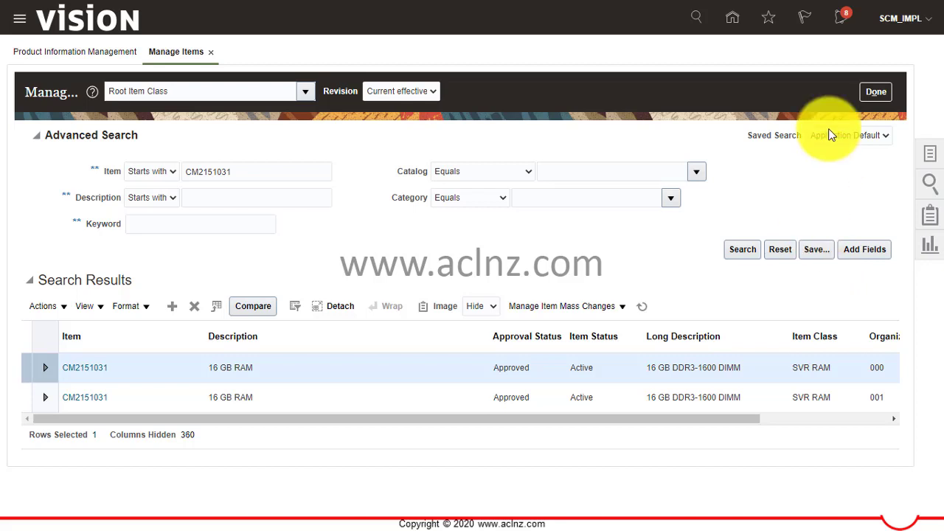
{"action": "left_click", "coordinate": [871, 92]}
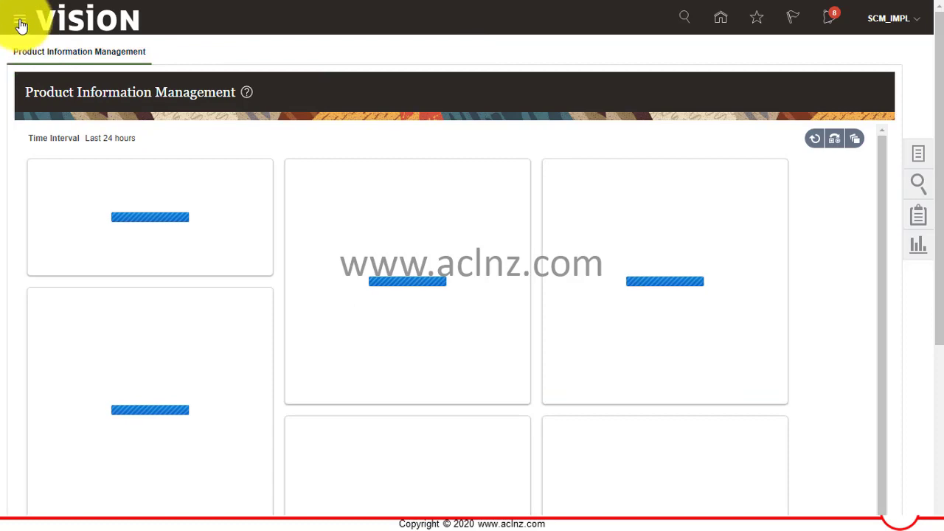
- Return to Inventory Management and open Manage Item Quantities
{"action": "left_click", "coordinate": [20, 20]}
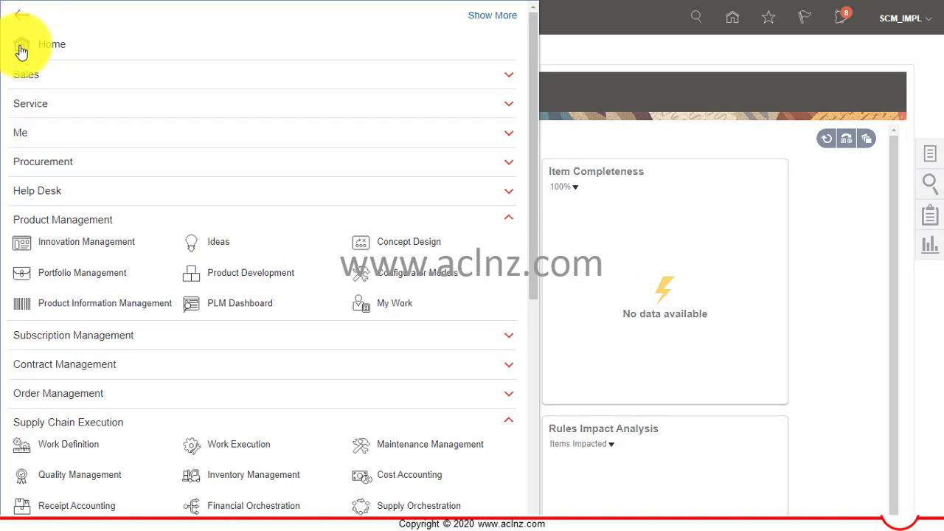
{"action": "scroll", "coordinate": [281, 320], "scroll_direction": "down", "scroll_amount": 5}
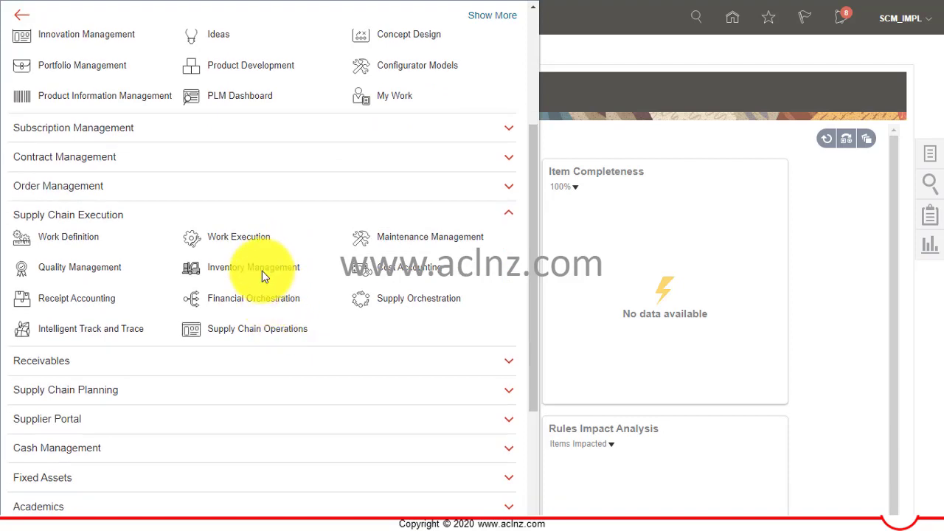
{"action": "left_click", "coordinate": [262, 271]}
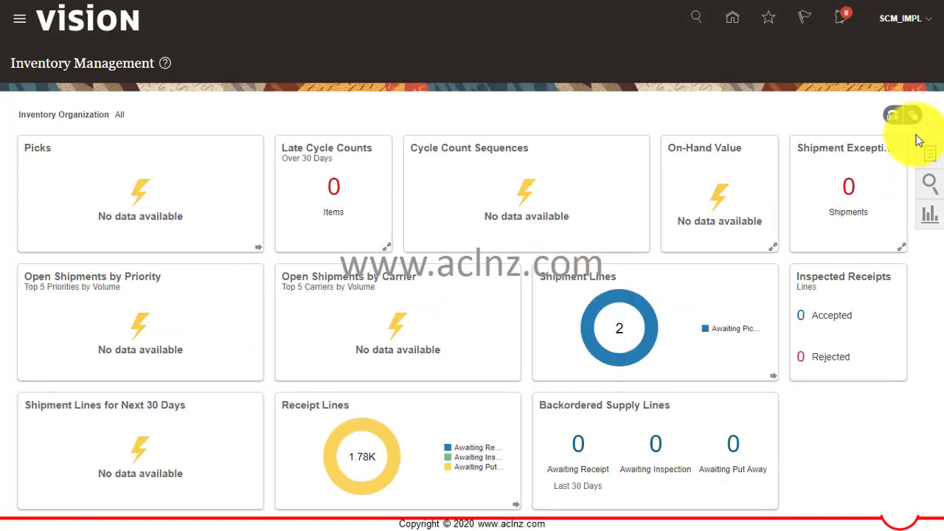
{"action": "left_click", "coordinate": [931, 161]}
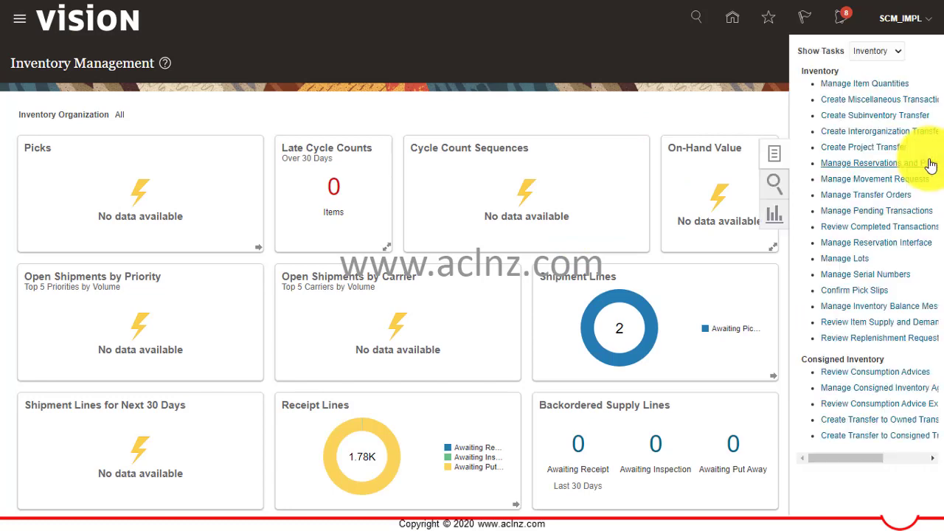
{"action": "left_click", "coordinate": [852, 84]}
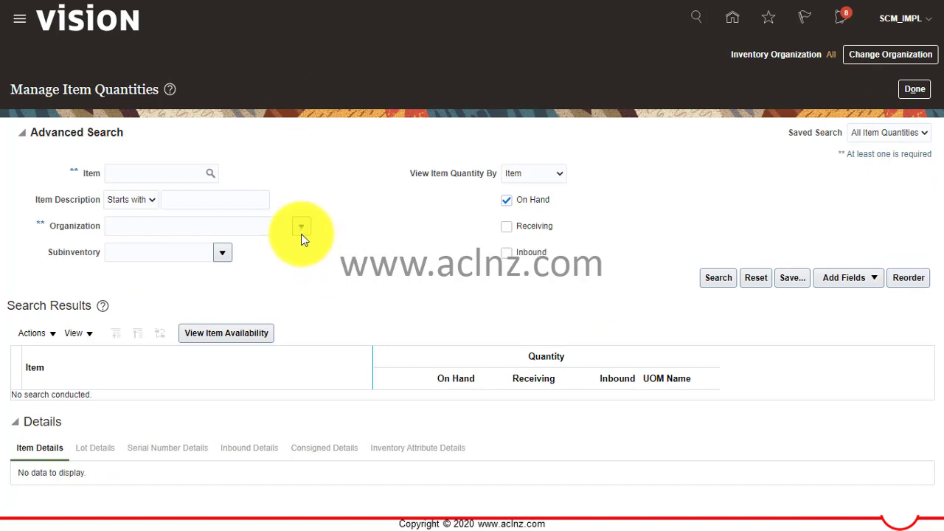
- Search quantities of CM2151031 in organization 002 Atlanta, which returns no results
{"action": "left_click", "coordinate": [304, 227]}
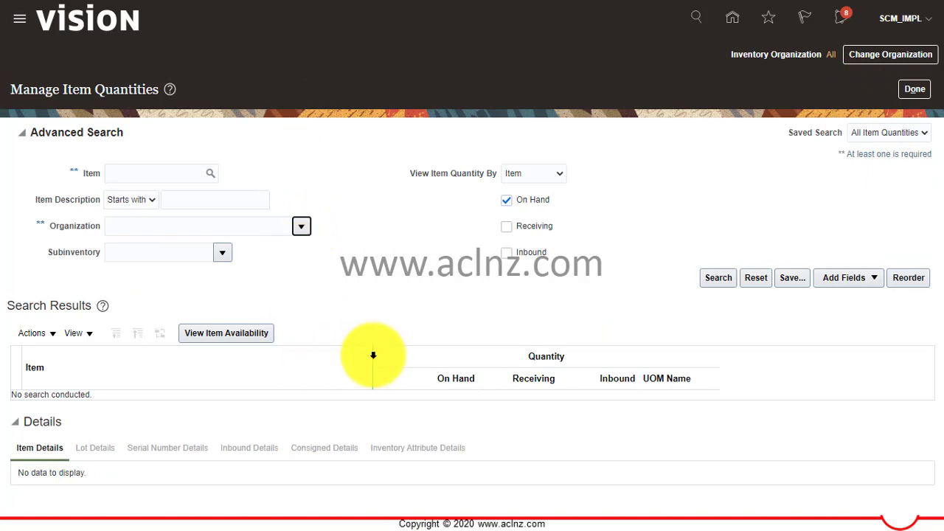
{"action": "left_click", "coordinate": [247, 292]}
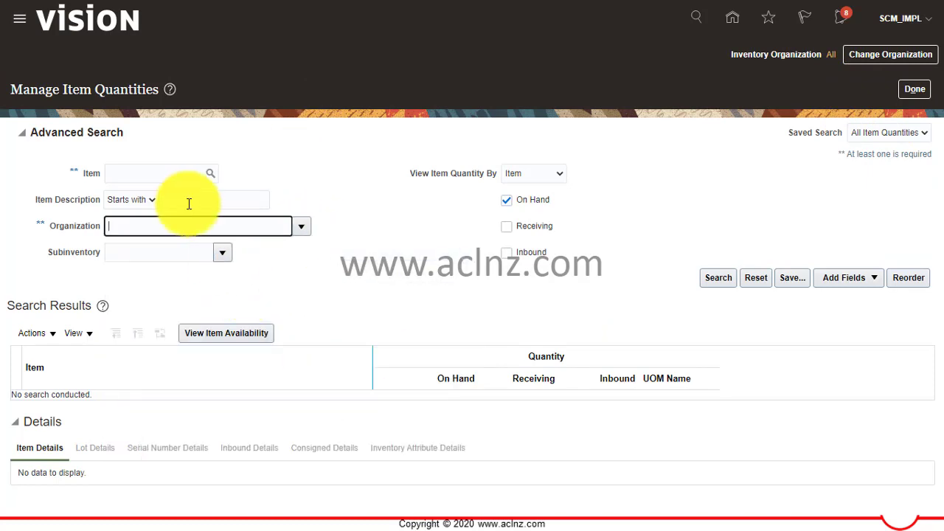
{"action": "left_click", "coordinate": [158, 176]}
{"action": "type", "text": "CM2151031"}
{"action": "left_click", "coordinate": [716, 285]}
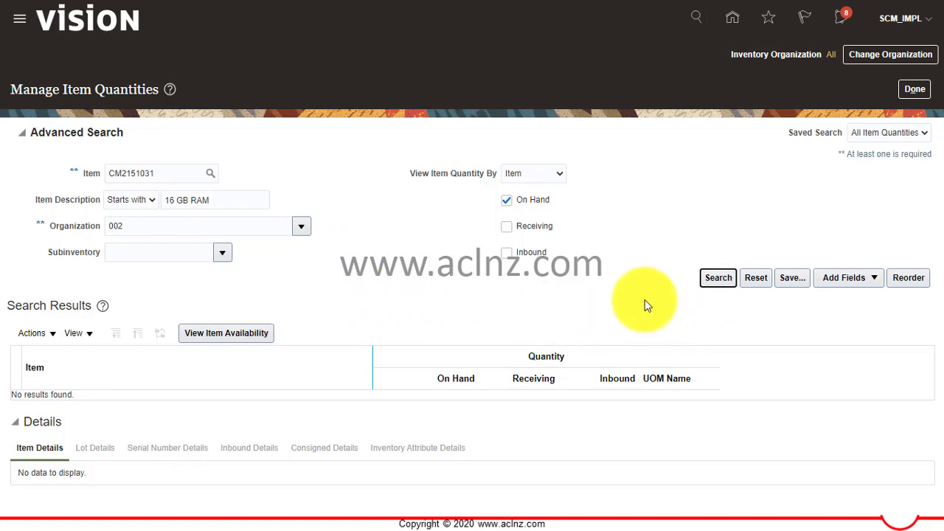
{"action": "left_click", "coordinate": [712, 285]}
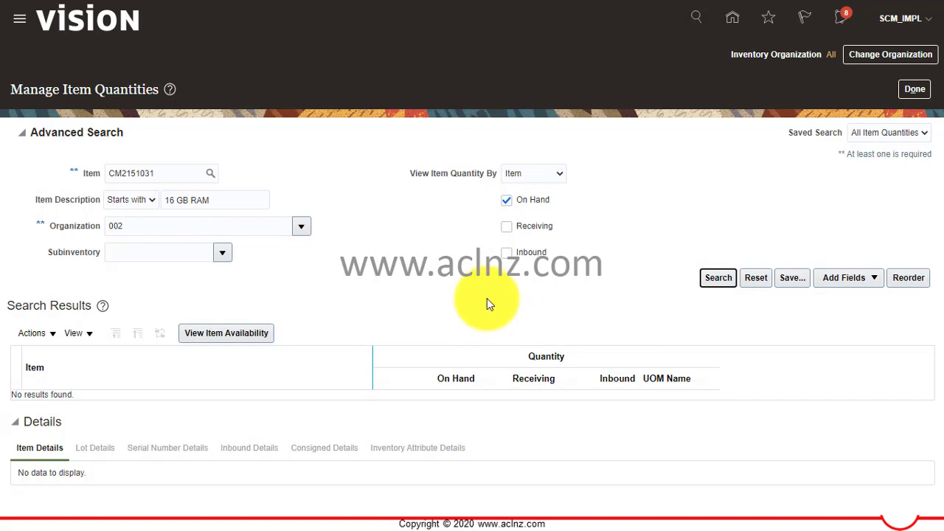
- Close Manage Item Quantities and start an interorganization transfer from organization 001
{"action": "left_click", "coordinate": [912, 92]}
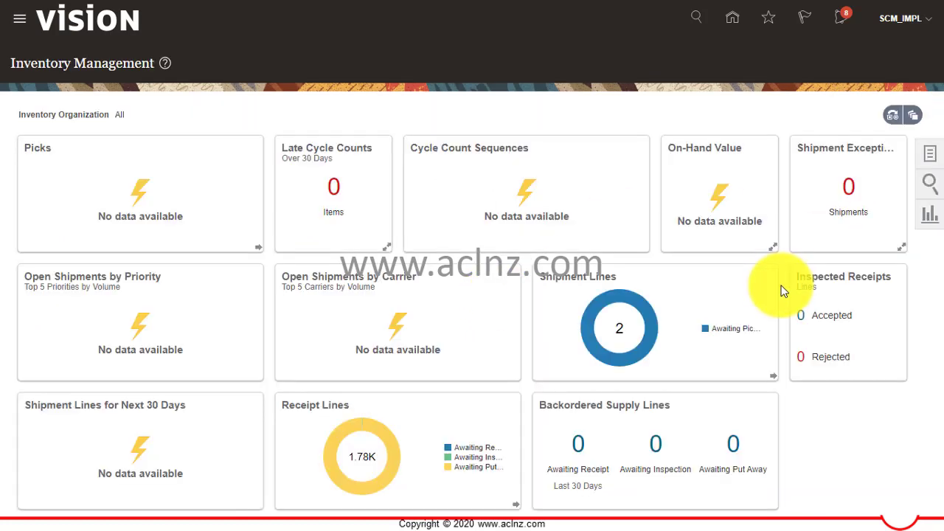
{"action": "left_click", "coordinate": [931, 155]}
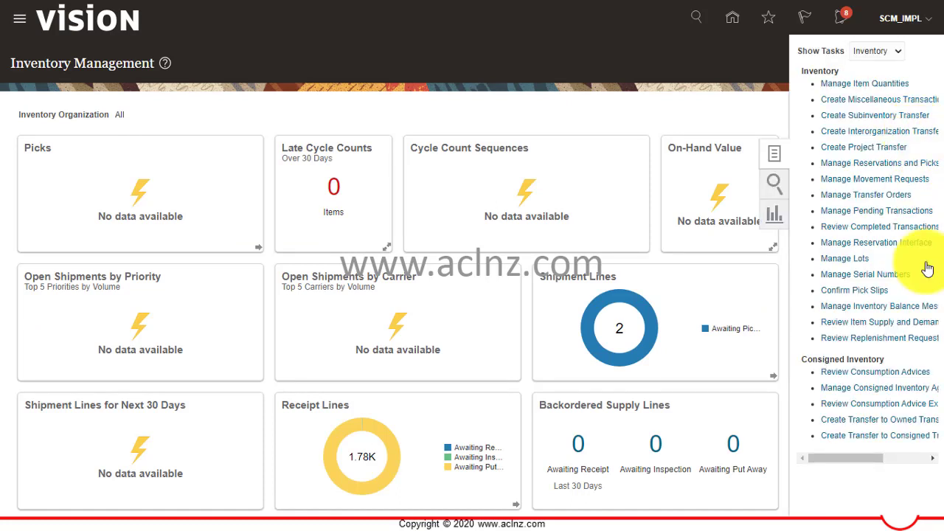
{"action": "mouse_move", "coordinate": [854, 458]}
{"action": "left_mouse_down"}
{"action": "mouse_move", "coordinate": [889, 456]}
{"action": "mouse_move", "coordinate": [858, 453]}
{"action": "left_mouse_up"}
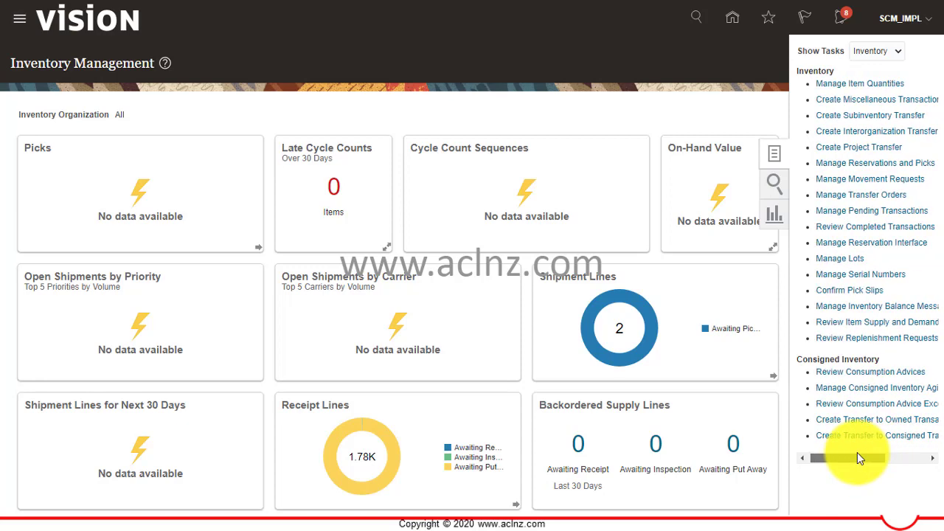
{"action": "left_click", "coordinate": [858, 135]}
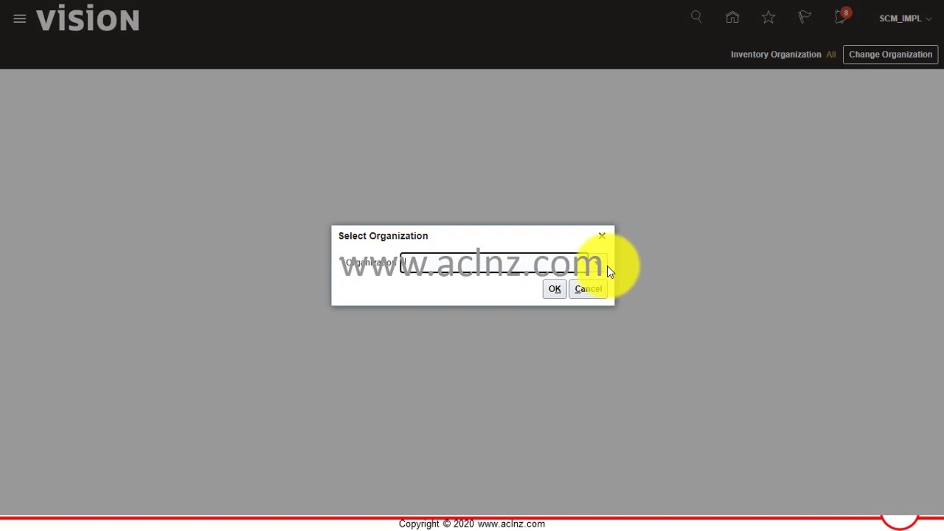
{"action": "left_click", "coordinate": [605, 265]}
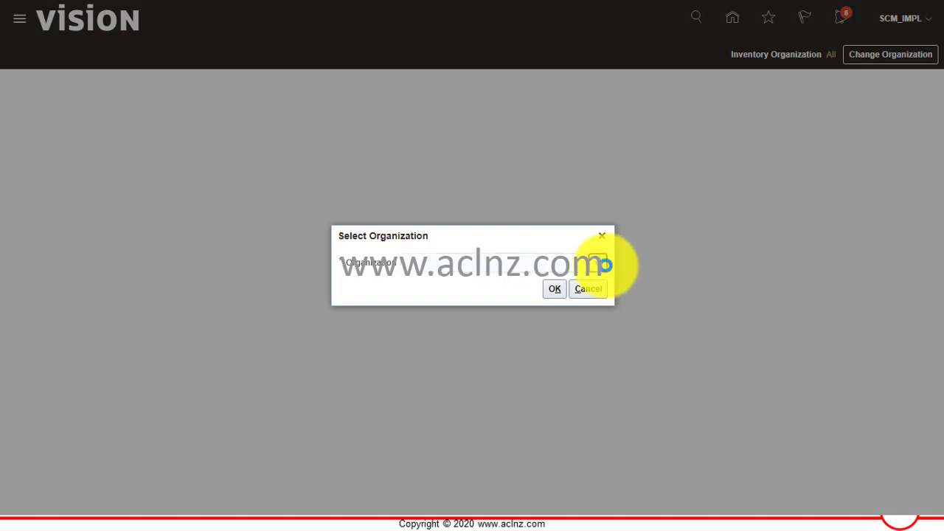
{"action": "left_click", "coordinate": [609, 288]}
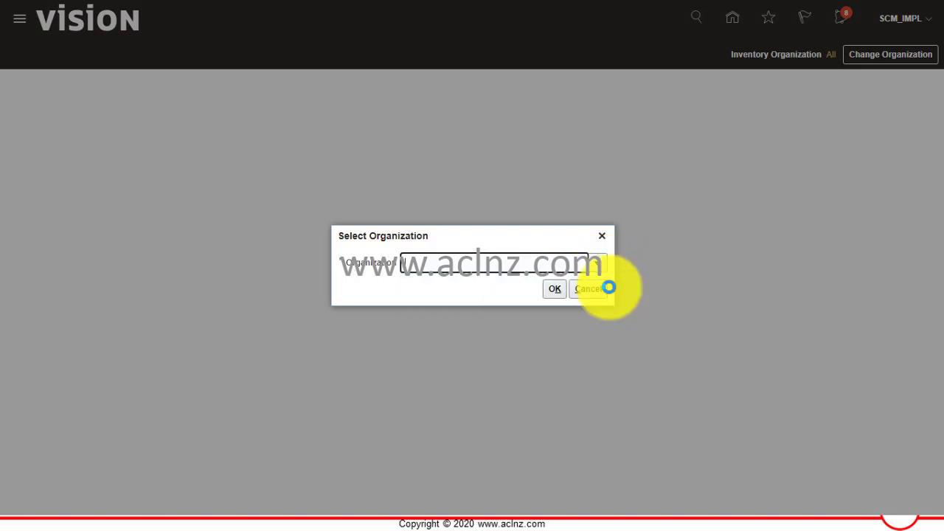
{"action": "type", "text": "001"}
{"action": "left_click", "coordinate": [556, 293]}
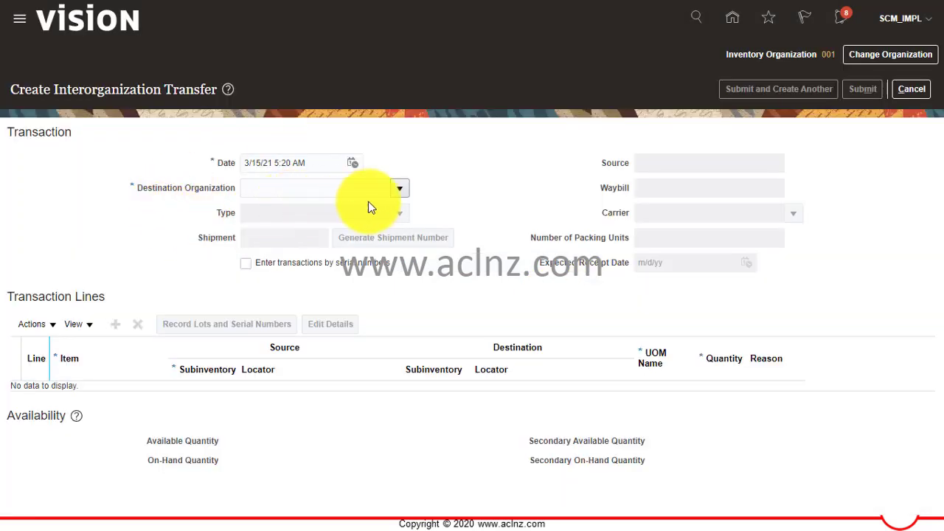
- Set destination 002 Atlanta, keep Intransit Shipment, and generate shipment number 481640
{"action": "left_click", "coordinate": [399, 189]}
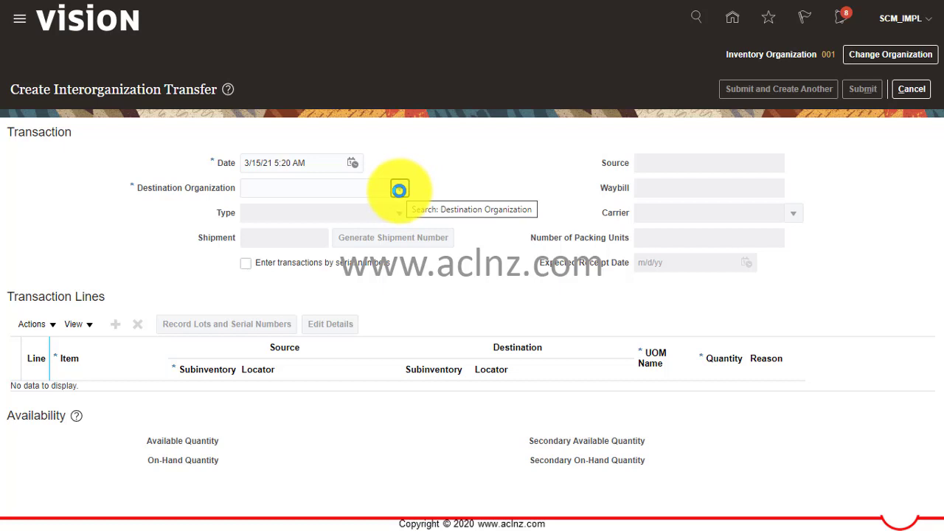
{"action": "left_click", "coordinate": [353, 211]}
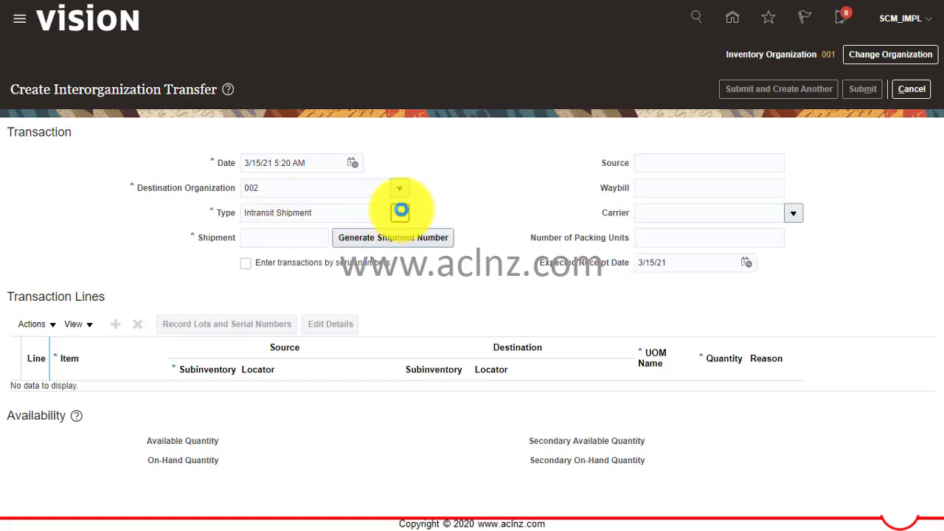
{"action": "left_click", "coordinate": [401, 210]}
{"action": "left_click", "coordinate": [402, 210]}
{"action": "left_click", "coordinate": [262, 238]}
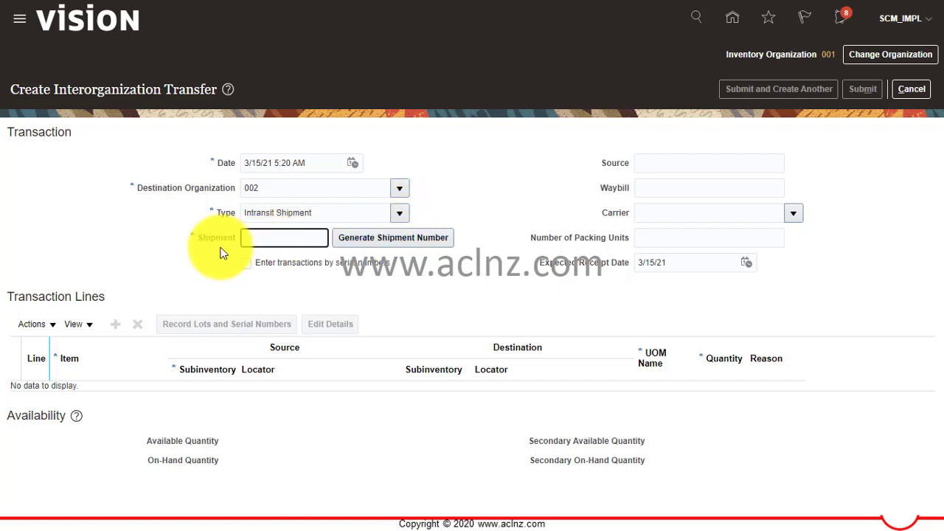
{"action": "left_click", "coordinate": [364, 238]}
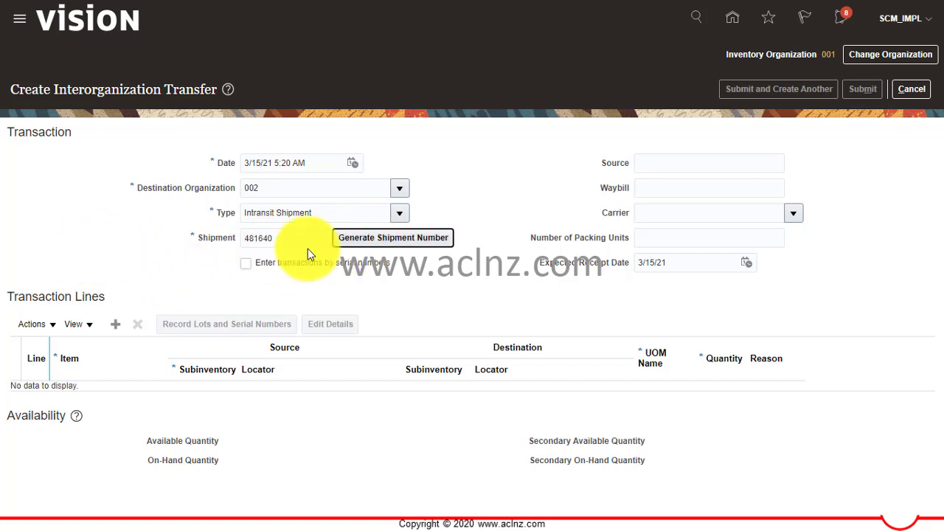
{"action": "left_click", "coordinate": [277, 239]}
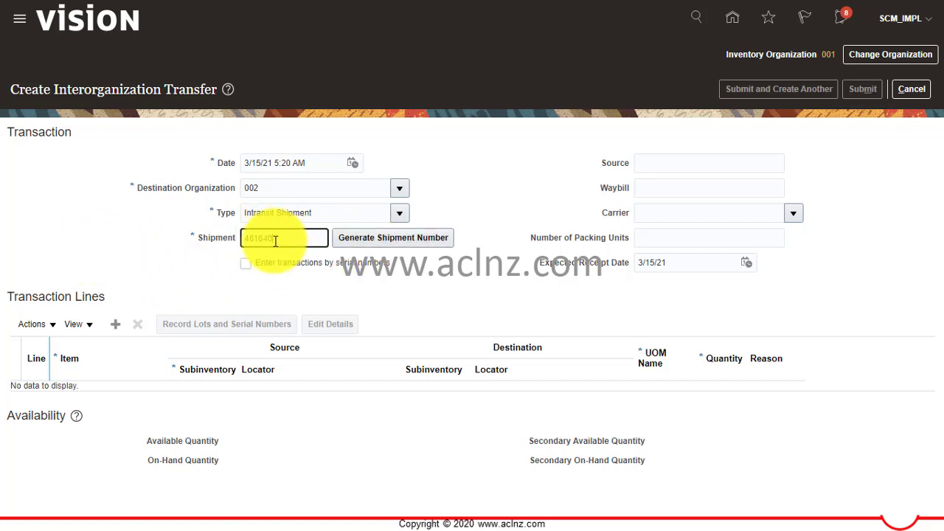
- Choose carrier DHL and enter waybill ADVCD12345
{"action": "left_click", "coordinate": [668, 162]}
{"action": "left_click", "coordinate": [659, 187]}
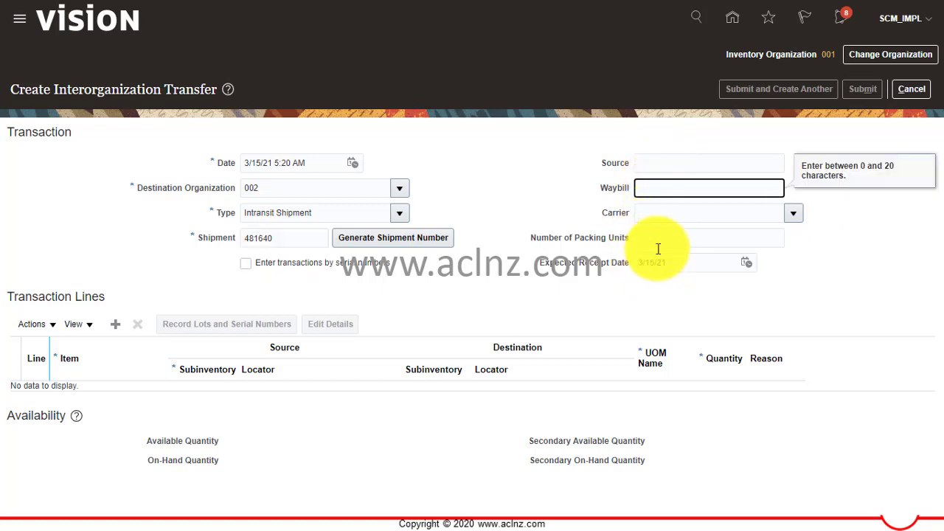
{"action": "left_click", "coordinate": [795, 213]}
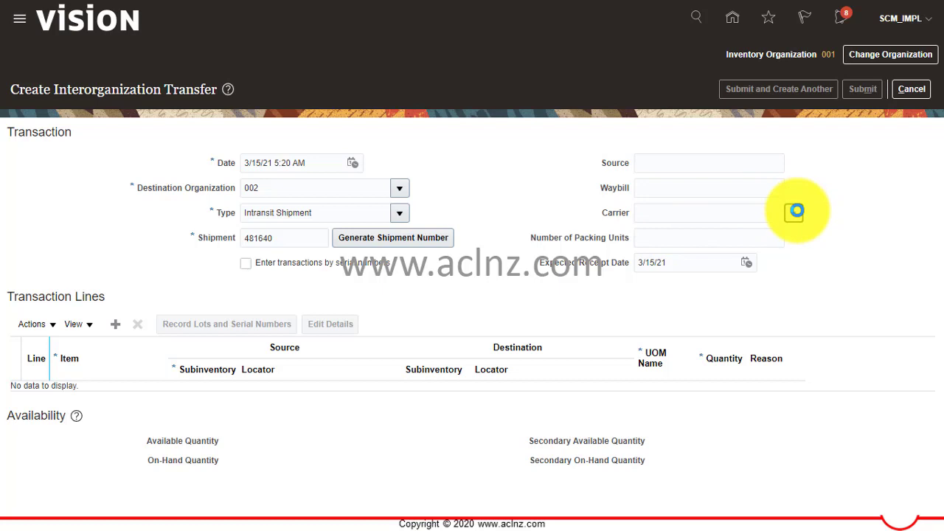
{"action": "left_click", "coordinate": [643, 213]}
{"action": "left_click", "coordinate": [663, 186]}
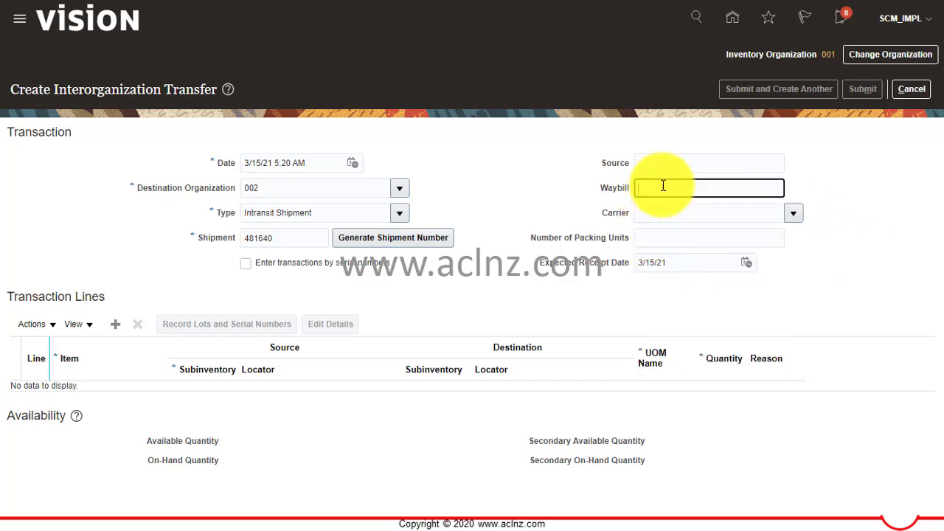
{"action": "type", "text": "ADVC"}
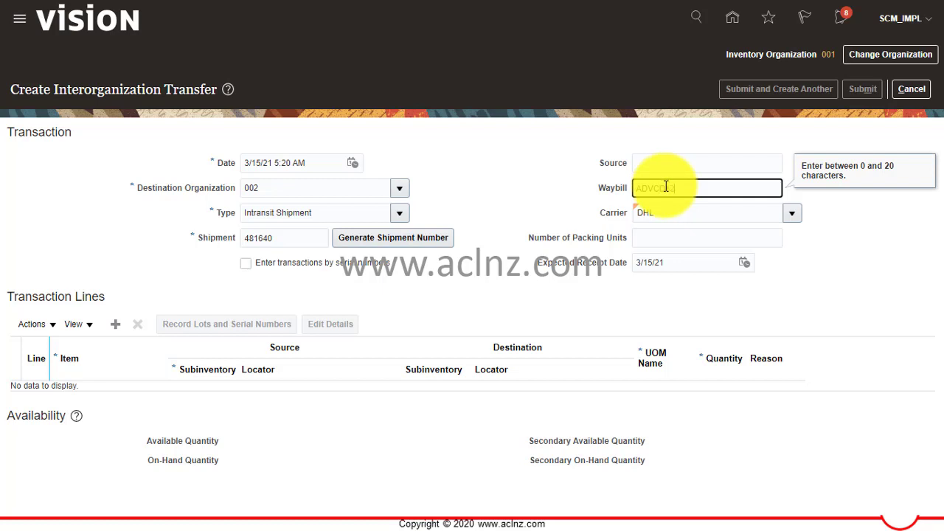
{"action": "type", "text": "D12345"}
{"action": "key", "text": "Tab"}
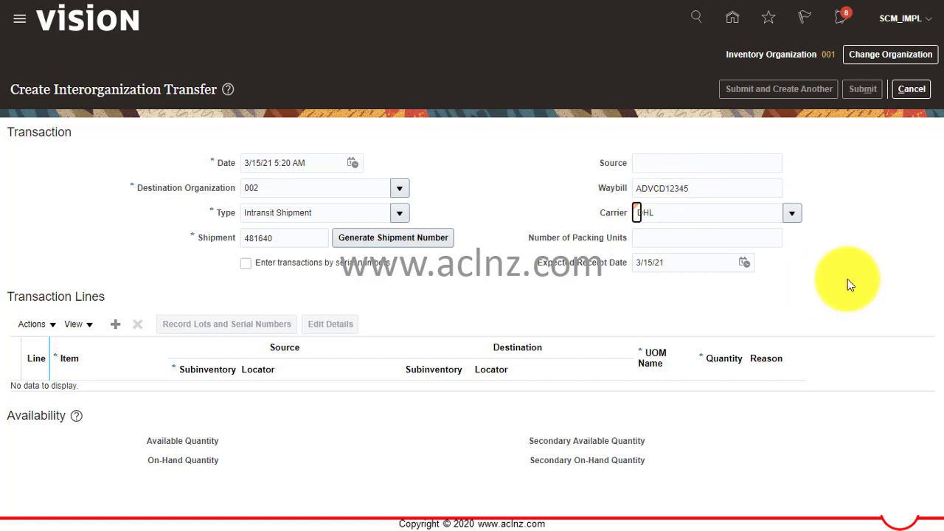
{"action": "key", "text": "Tab"}
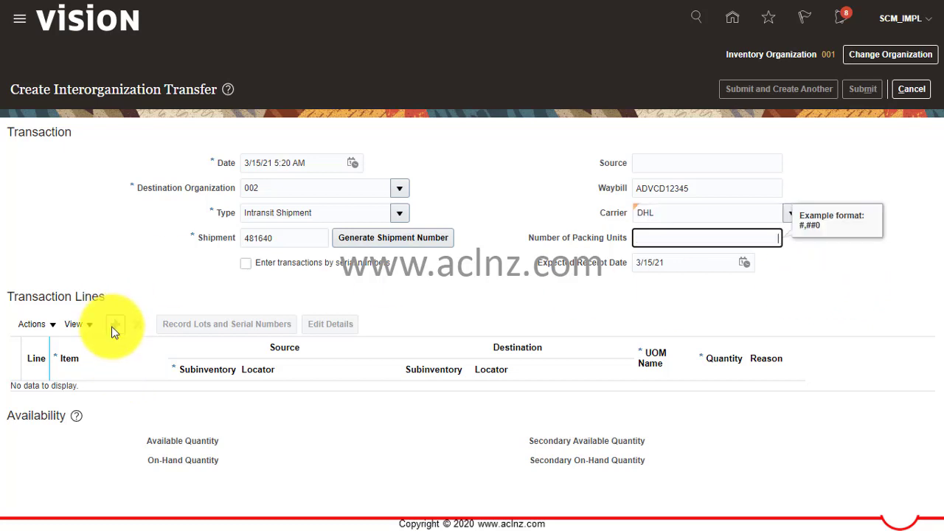
{"action": "key", "text": "Tab"}
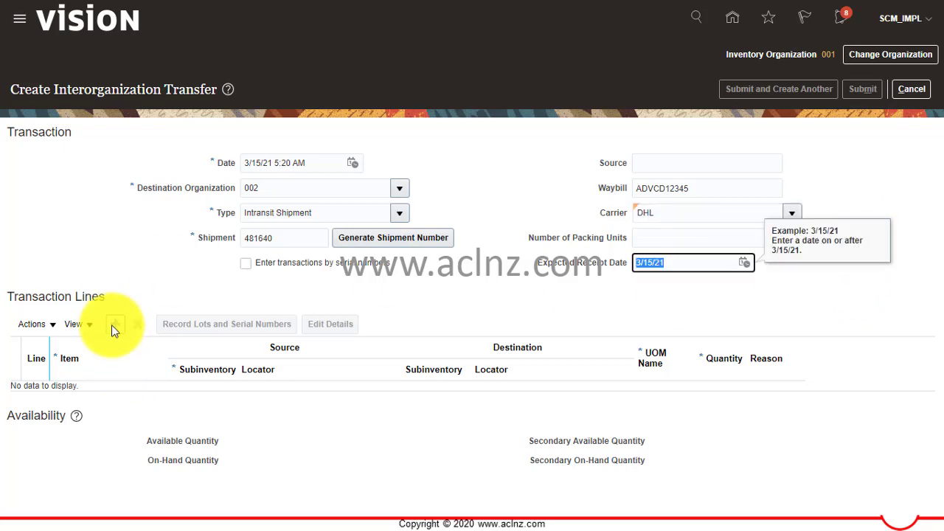
- Add transfer line 1 for item CM2151031, quantity 5, from Completed to Stores
{"action": "left_click", "coordinate": [113, 325]}
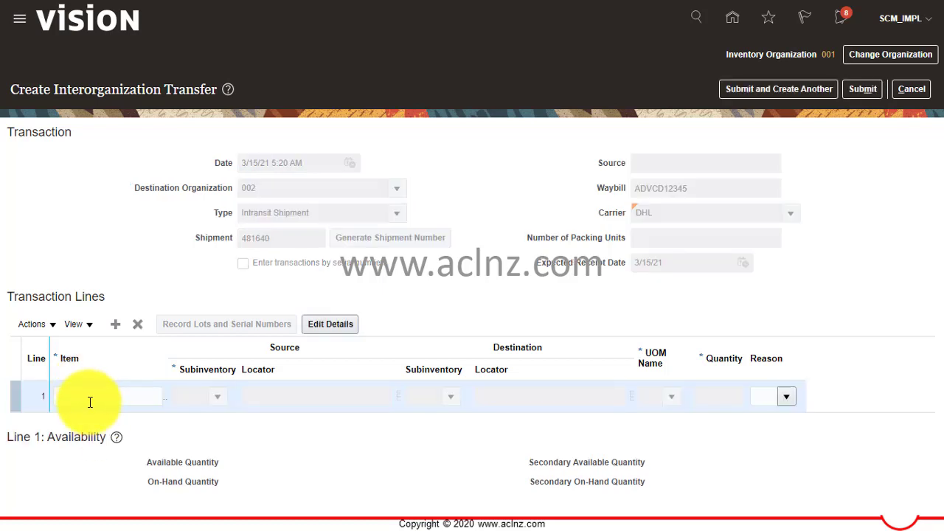
{"action": "left_click", "coordinate": [88, 402]}
{"action": "type", "text": "CM2151031"}
{"action": "left_click", "coordinate": [216, 397]}
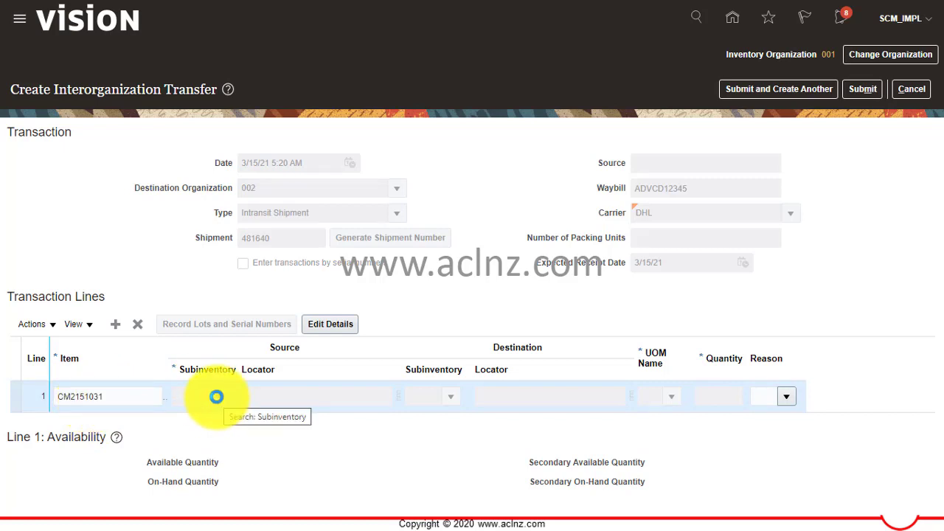
{"action": "left_click", "coordinate": [217, 397]}
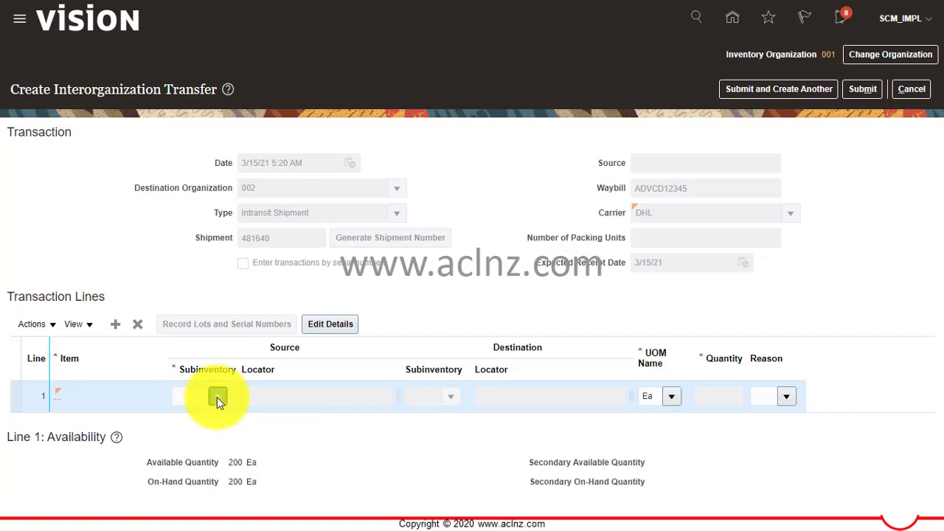
{"action": "left_click", "coordinate": [216, 397]}
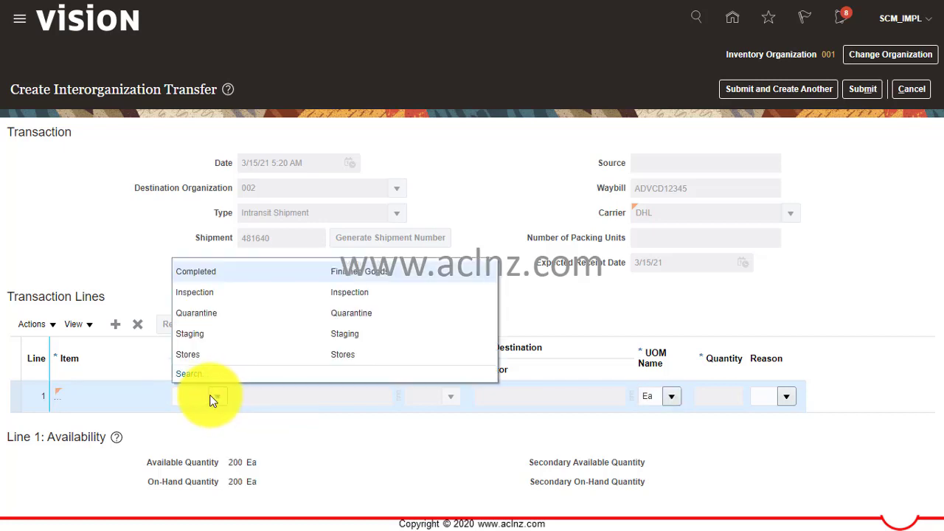
{"action": "left_click", "coordinate": [226, 267]}
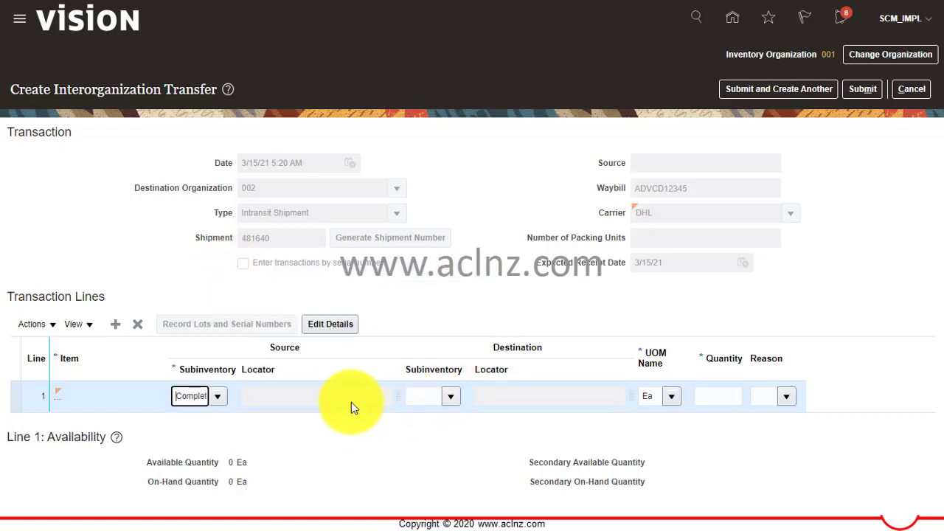
{"action": "left_click", "coordinate": [445, 398]}
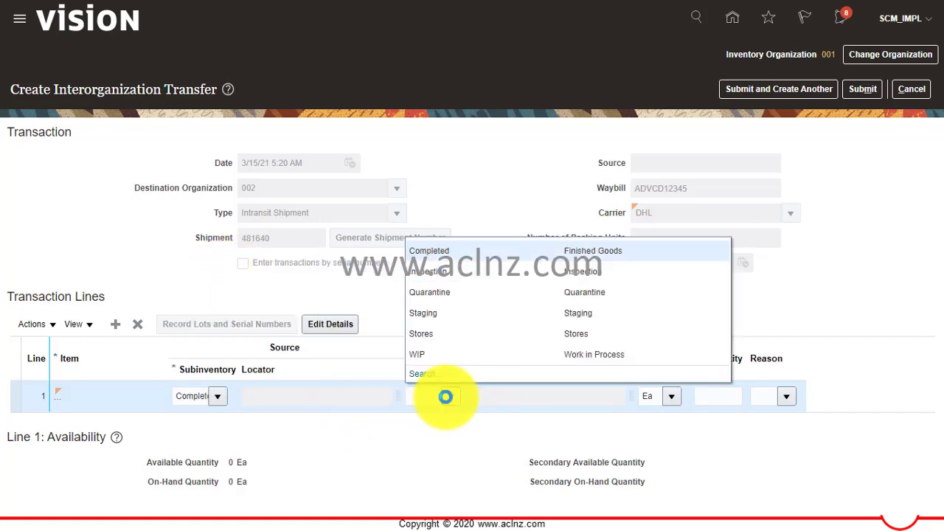
{"action": "left_click", "coordinate": [463, 328]}
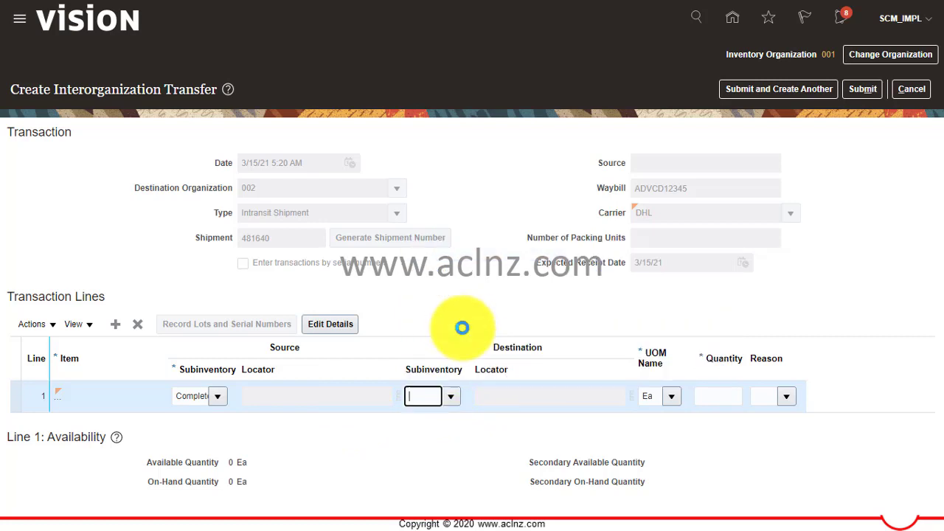
{"action": "left_click", "coordinate": [719, 396]}
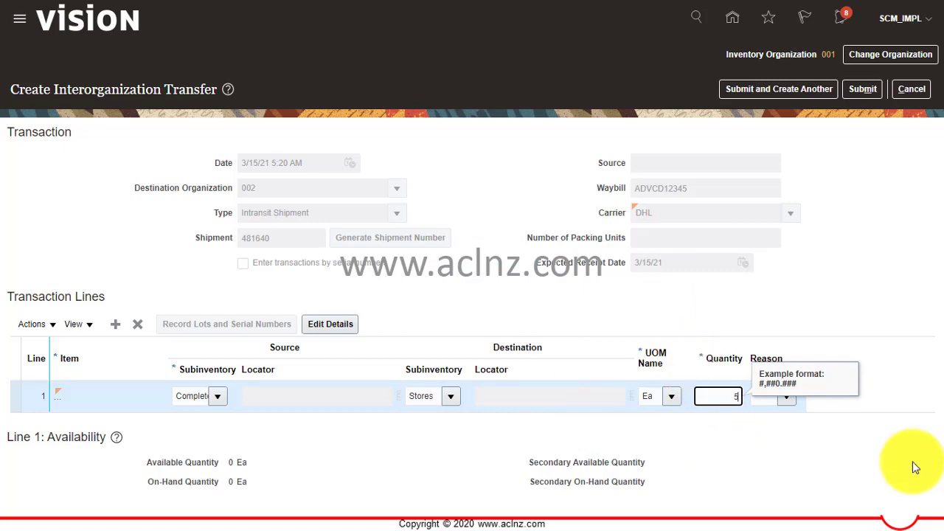
{"action": "key", "text": "Tab"}
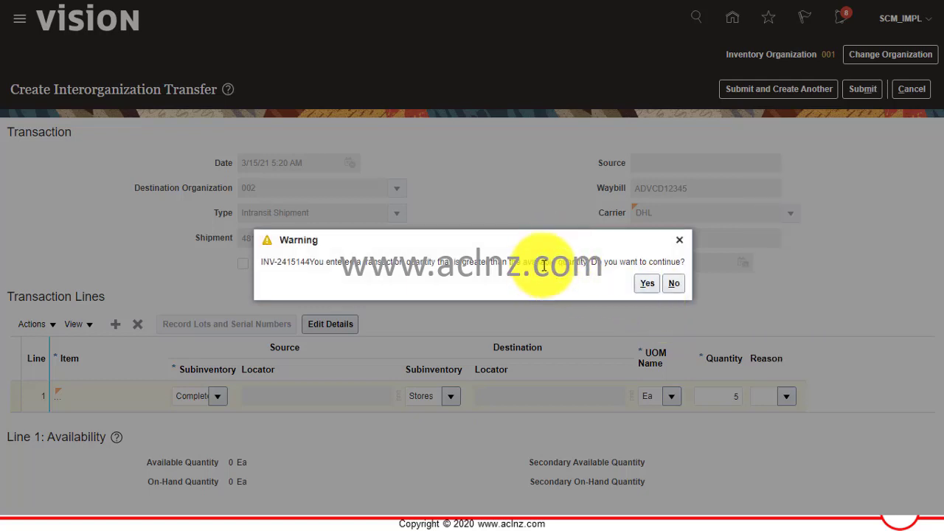
- Decline the over-quantity warning and change line 1 to source Stores, destination Completed
{"action": "left_click", "coordinate": [679, 283]}
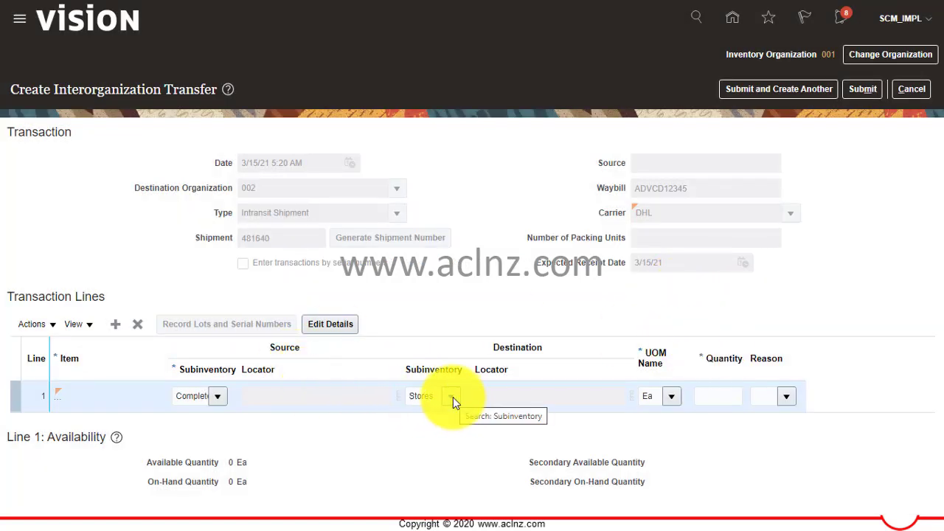
{"action": "left_click", "coordinate": [217, 395]}
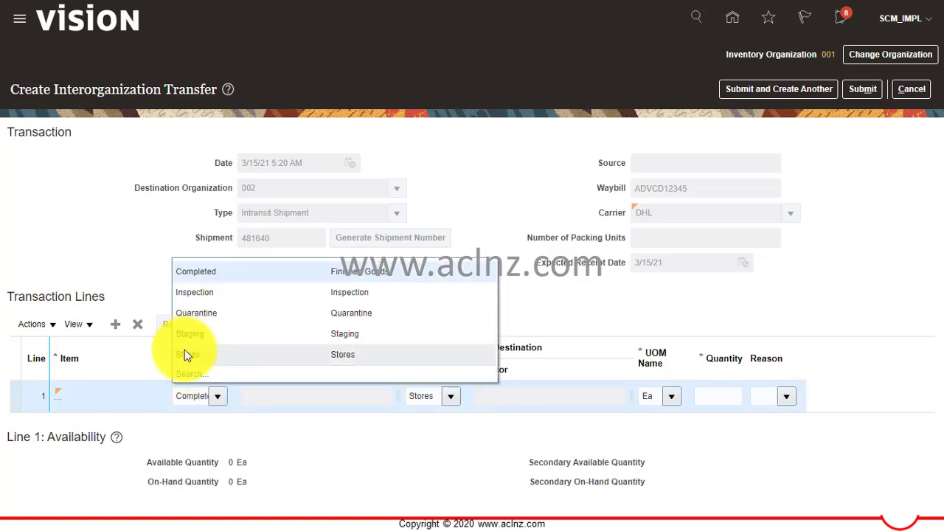
{"action": "left_click", "coordinate": [185, 354]}
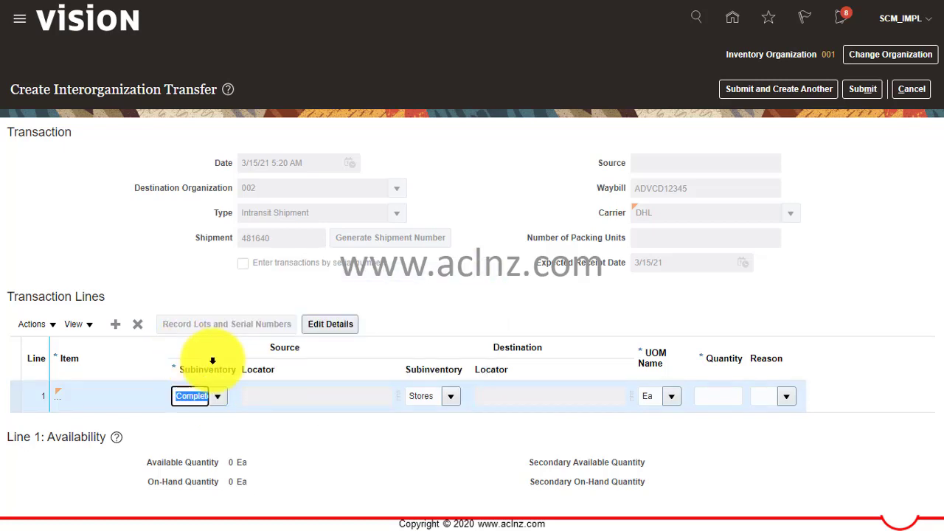
{"action": "left_click", "coordinate": [453, 399]}
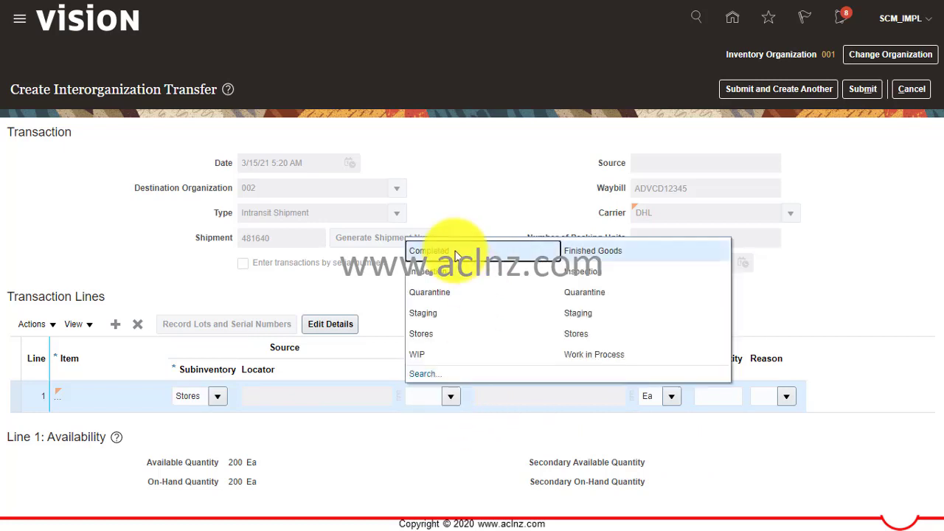
{"action": "left_click", "coordinate": [881, 436]}
{"action": "key", "text": "Tab"}
- Set line 1's quantity to 5 and its reason to Stock Request
{"action": "key", "text": "Tab"}
{"action": "type", "text": "5"}
{"action": "key", "text": "Tab"}
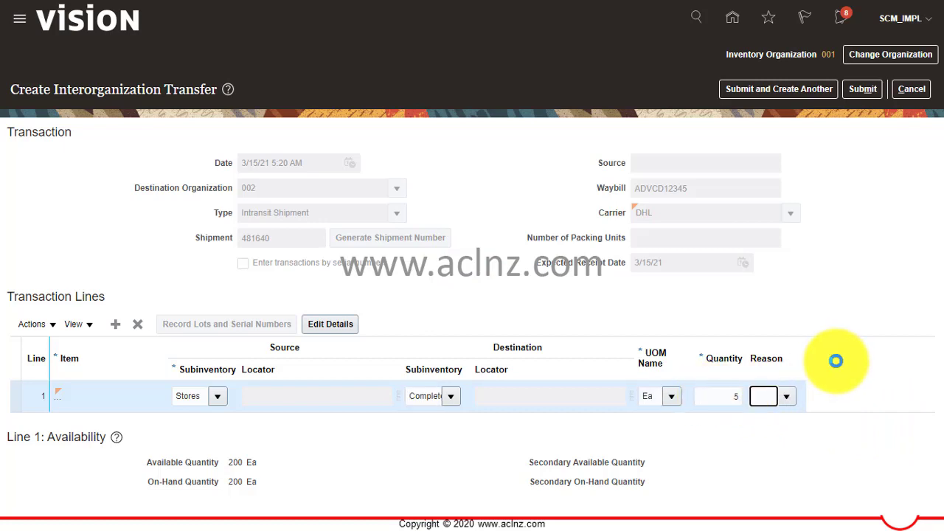
{"action": "left_click", "coordinate": [787, 396]}
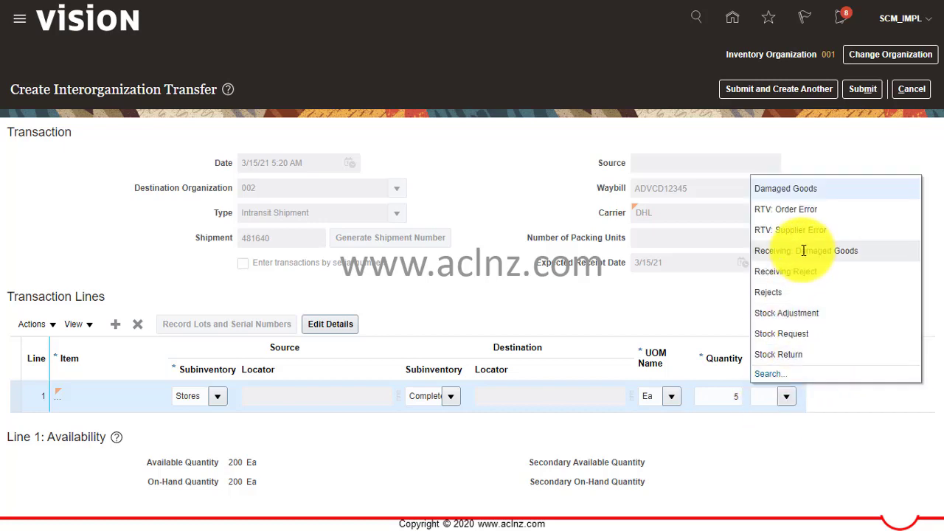
{"action": "left_click", "coordinate": [815, 336]}
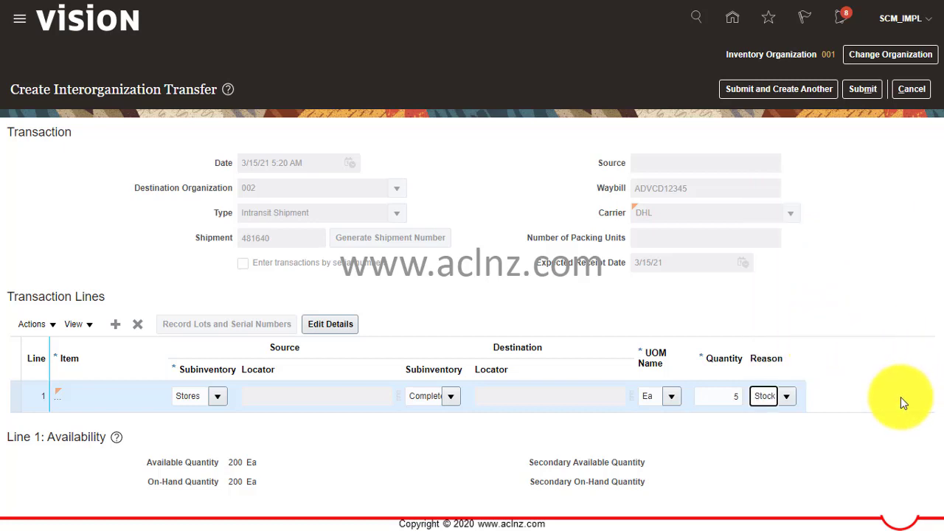
- Submit the interorganization transfer and acknowledge the confirmation
{"action": "left_click", "coordinate": [861, 92]}
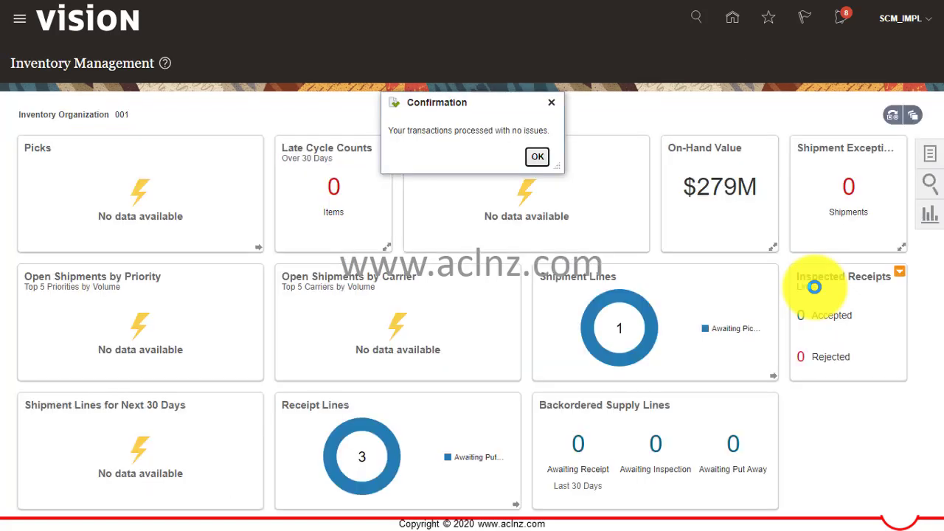
{"action": "left_click", "coordinate": [536, 158]}
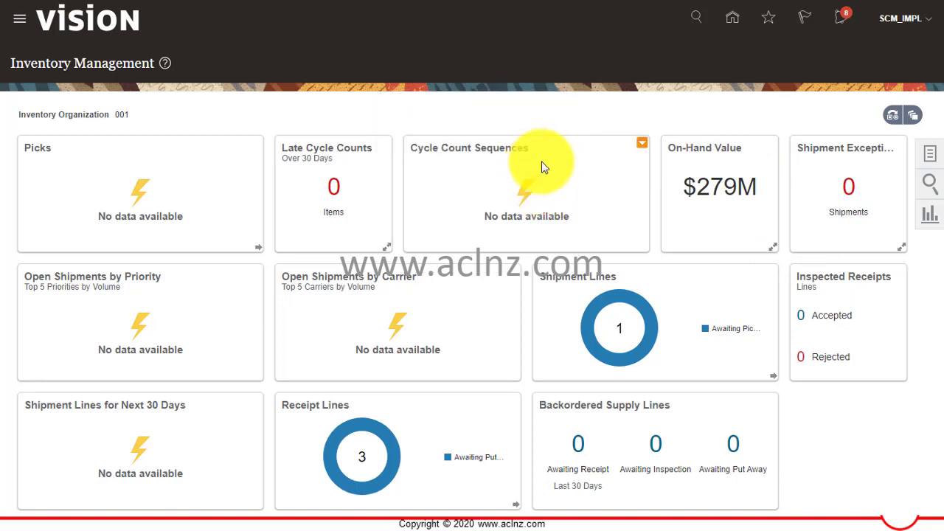